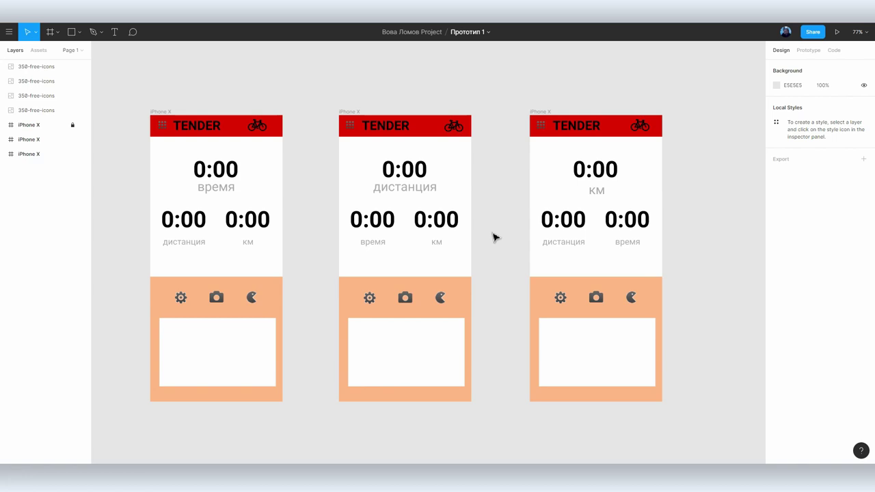
Scroll up to reveal blank canvas above the three TENDER iPhone X frames
{"action": "scroll", "coordinate": [496, 157], "scroll_direction": "up", "scroll_amount": 5}
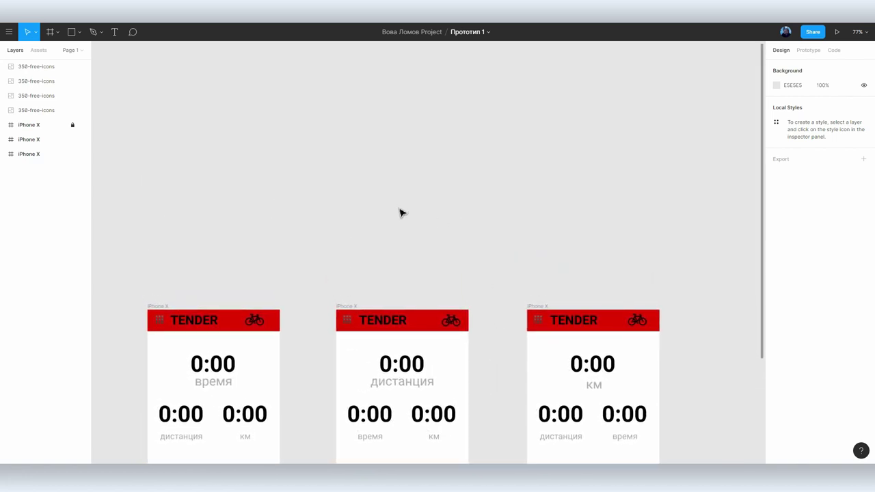
{"action": "scroll", "coordinate": [414, 258], "scroll_direction": "up", "scroll_amount": 5}
Zoom to 138% and pen a closed path with straight top, bottom and left sides and a rounded right end
{"action": "left_click_drag", "start_coordinate": [412, 266], "coordinate": [474, 228]}
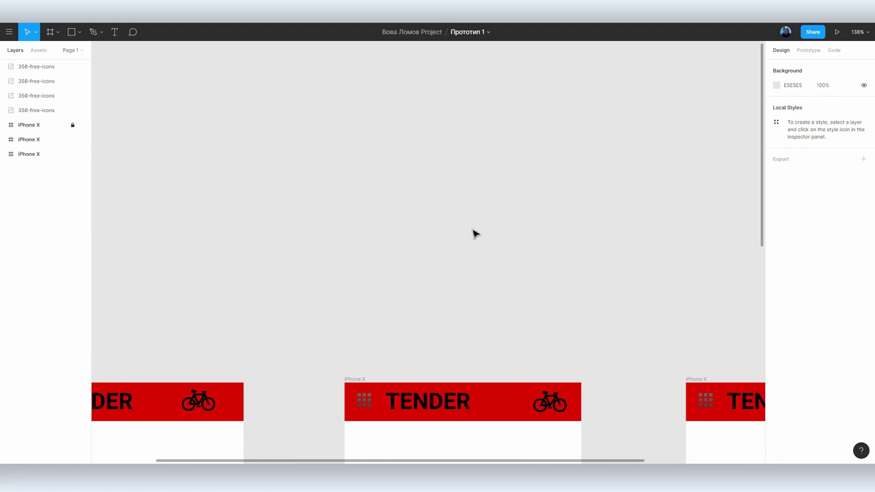
{"action": "left_click", "coordinate": [91, 32]}
{"action": "left_click", "coordinate": [229, 243]}
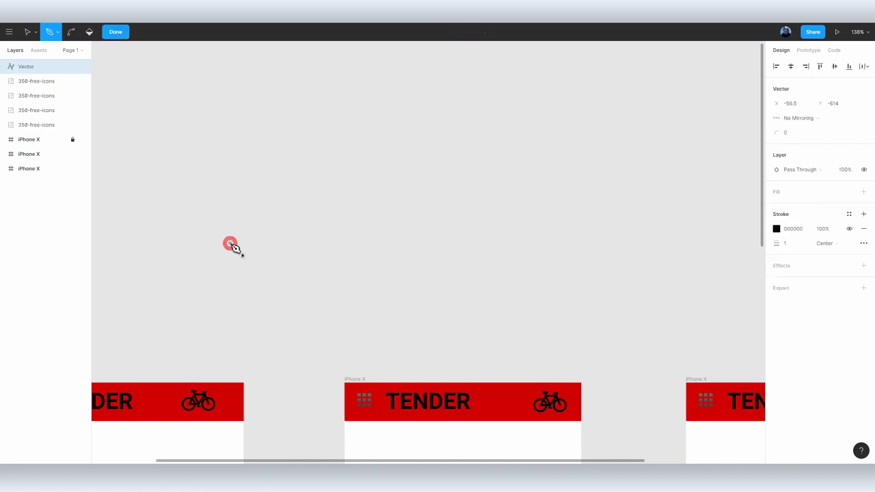
{"action": "left_click", "coordinate": [485, 244]}
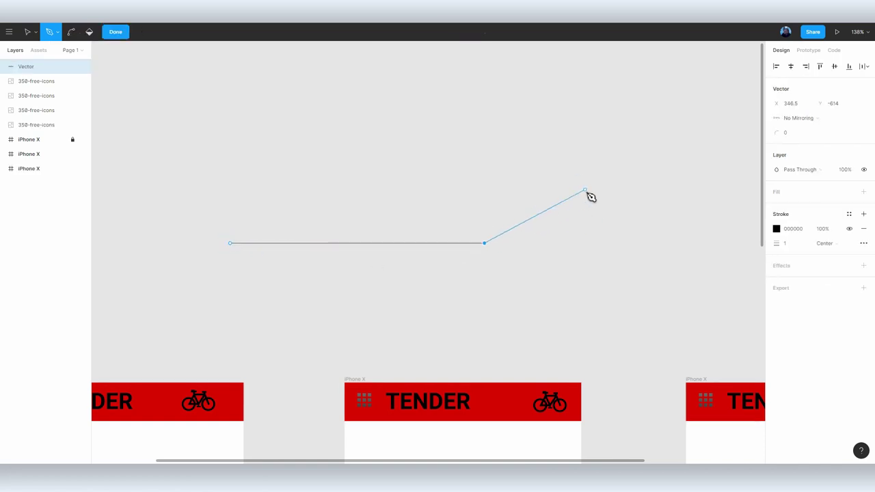
{"action": "left_click_drag", "start_coordinate": [586, 192], "coordinate": [591, 136]}
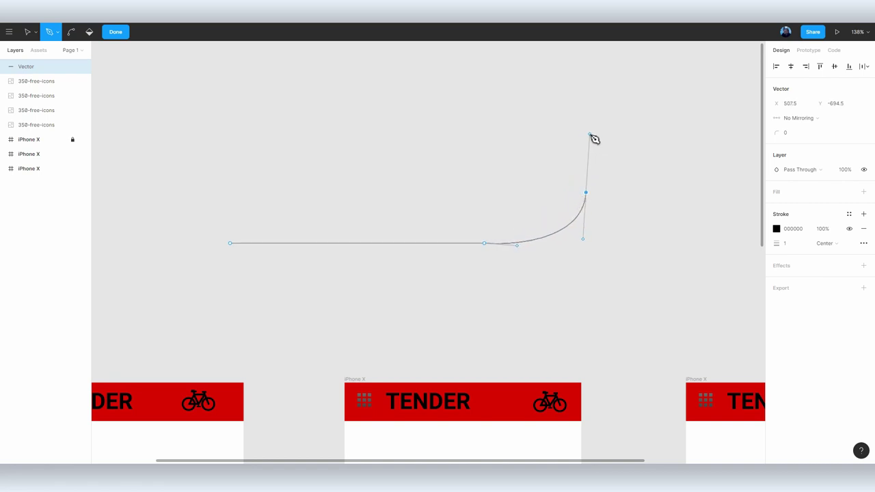
{"action": "left_click_drag", "start_coordinate": [488, 129], "coordinate": [455, 130]}
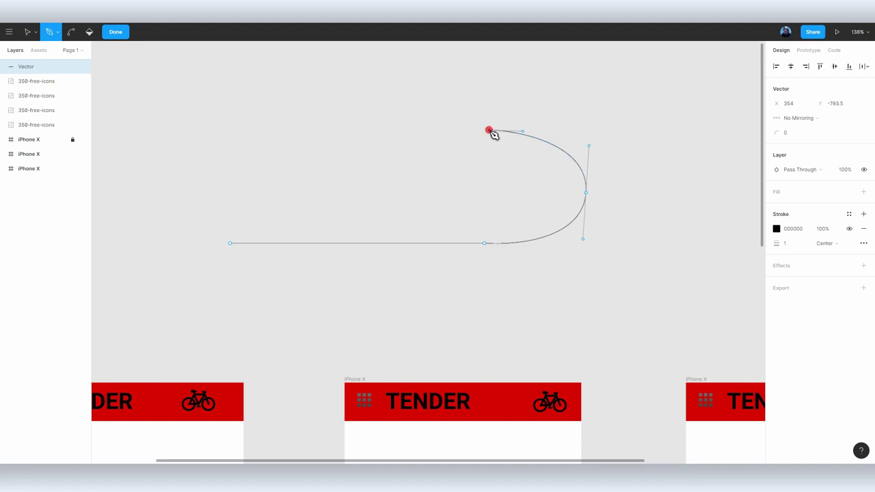
{"action": "left_click", "coordinate": [231, 130]}
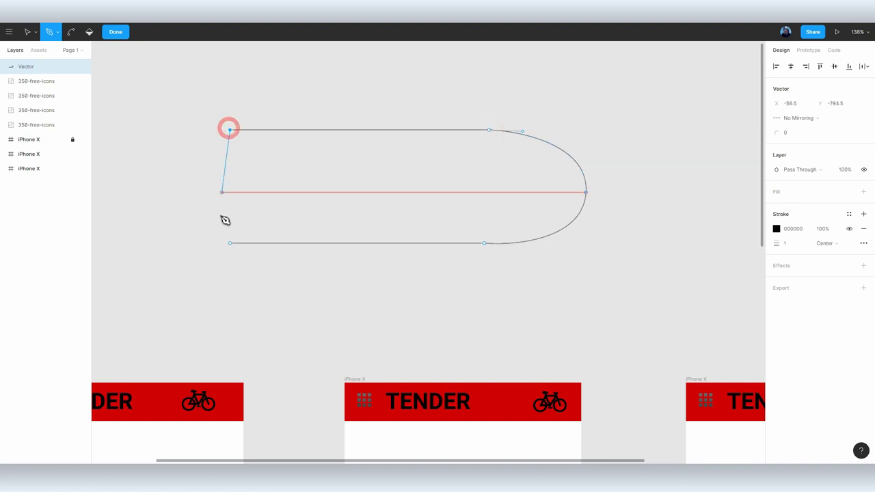
{"action": "left_click", "coordinate": [231, 242]}
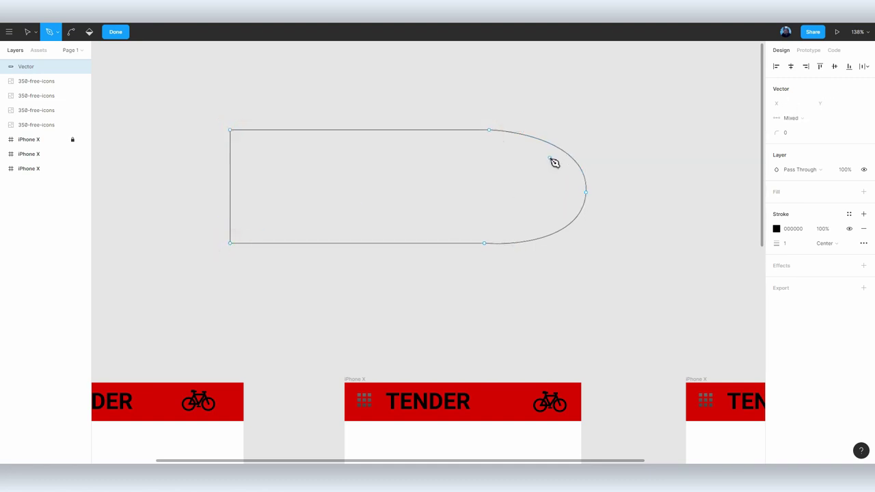
Reshape the rounded right end with mirrored, then independent, handles and raise a top point into a peak
{"action": "key", "text": "Escape"}
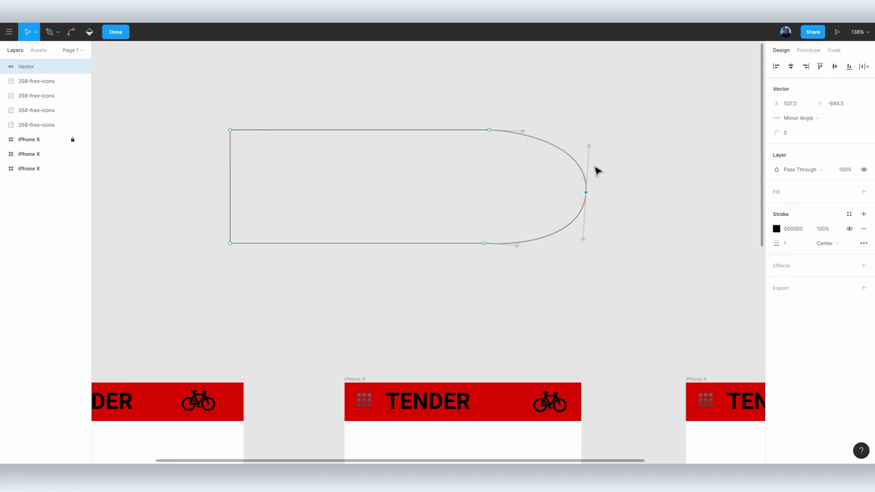
{"action": "mouse_move", "coordinate": [589, 152]}
{"action": "left_mouse_down"}
{"action": "mouse_move", "coordinate": [589, 96]}
{"action": "mouse_move", "coordinate": [588, 183]}
{"action": "mouse_move", "coordinate": [587, 135]}
{"action": "mouse_move", "coordinate": [651, 146]}
{"action": "mouse_move", "coordinate": [472, 137]}
{"action": "mouse_move", "coordinate": [594, 139]}
{"action": "mouse_move", "coordinate": [586, 129]}
{"action": "left_mouse_up"}
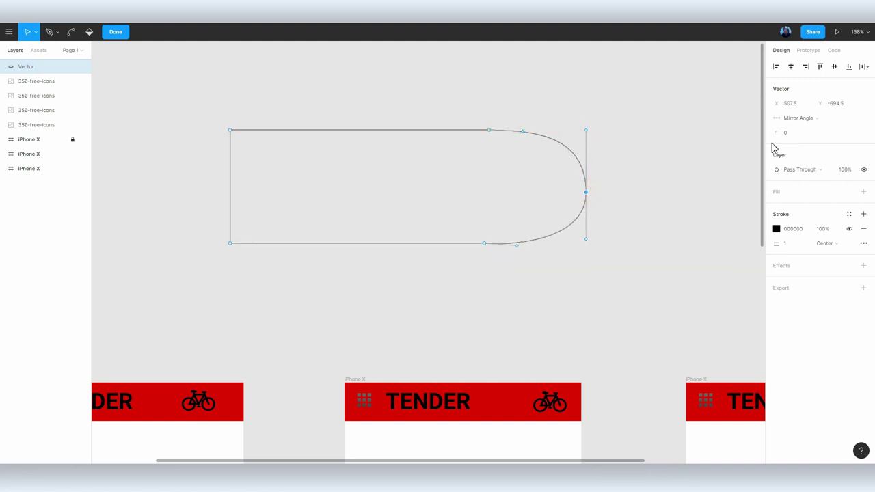
{"action": "left_click", "coordinate": [793, 123]}
{"action": "left_click", "coordinate": [802, 130]}
{"action": "mouse_move", "coordinate": [588, 133]}
{"action": "left_mouse_down"}
{"action": "mouse_move", "coordinate": [593, 78]}
{"action": "mouse_move", "coordinate": [595, 172]}
{"action": "mouse_move", "coordinate": [590, 107]}
{"action": "mouse_move", "coordinate": [587, 114]}
{"action": "mouse_move", "coordinate": [628, 127]}
{"action": "mouse_move", "coordinate": [585, 125]}
{"action": "left_mouse_up"}
{"action": "left_click", "coordinate": [813, 120]}
{"action": "left_click", "coordinate": [792, 94]}
{"action": "left_click_drag", "start_coordinate": [586, 271], "coordinate": [585, 247]}
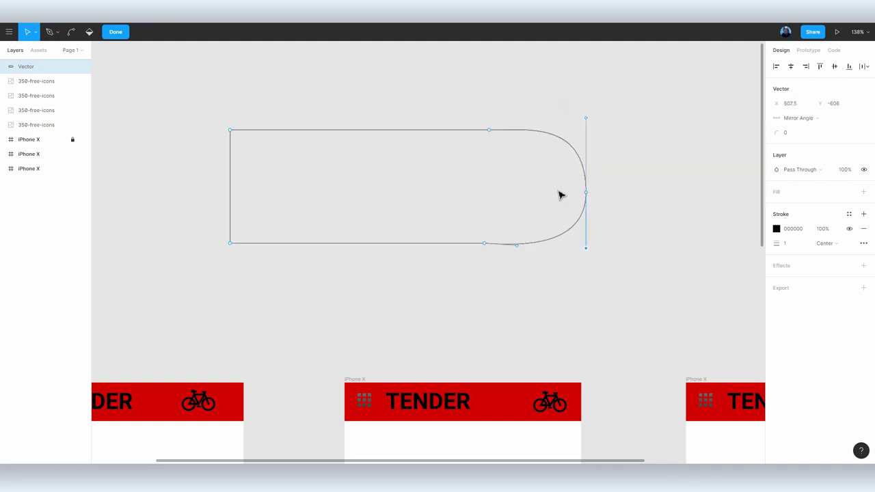
{"action": "mouse_move", "coordinate": [488, 130]}
{"action": "left_mouse_down"}
{"action": "mouse_move", "coordinate": [452, 121]}
{"action": "mouse_move", "coordinate": [417, 97]}
{"action": "mouse_move", "coordinate": [493, 66]}
{"action": "left_mouse_up"}
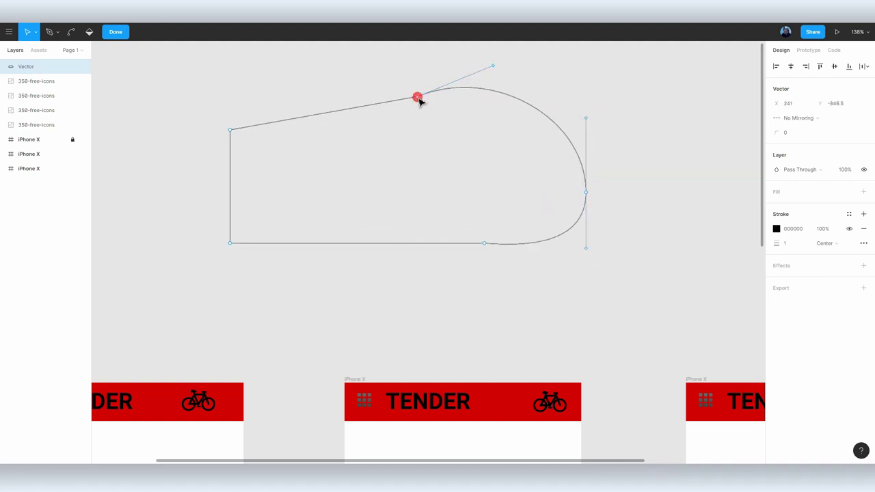
Make the peak a sharp corner and bend the top edges into a dip and a downward slope
{"action": "left_click", "coordinate": [71, 33]}
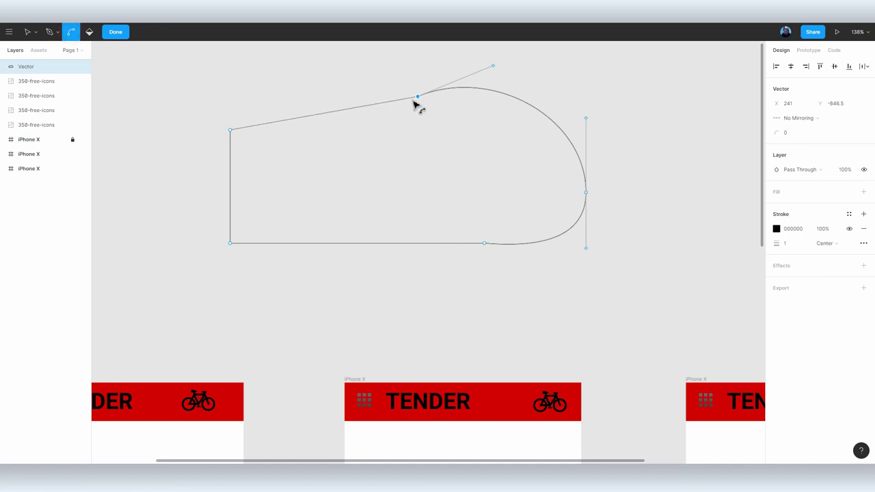
{"action": "left_click", "coordinate": [418, 97]}
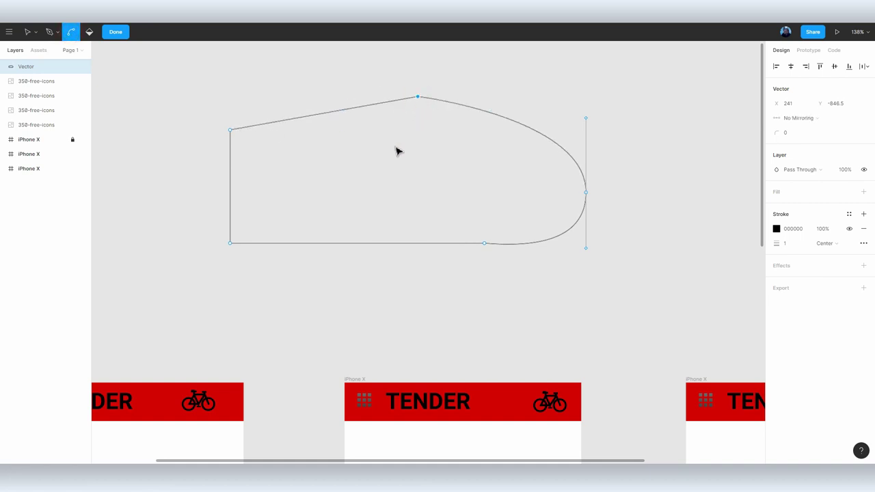
{"action": "left_click_drag", "start_coordinate": [324, 114], "coordinate": [336, 172]}
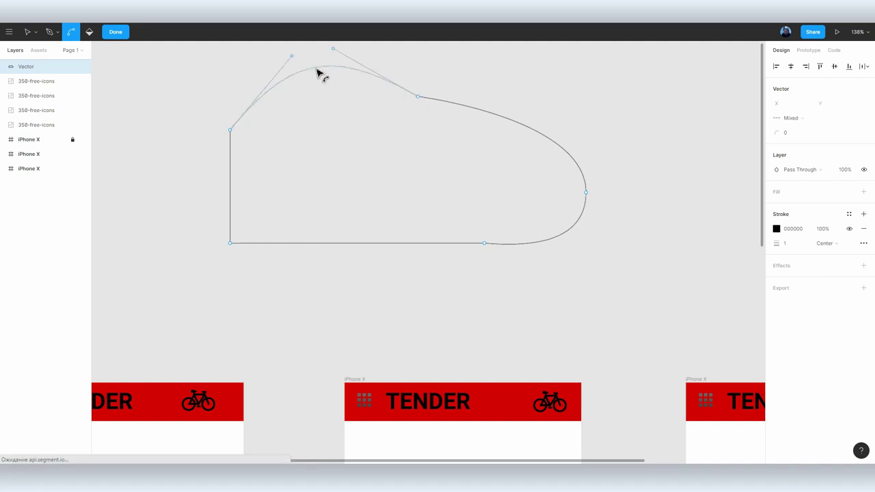
{"action": "mouse_move", "coordinate": [487, 119]}
{"action": "left_mouse_down"}
{"action": "mouse_move", "coordinate": [469, 156]}
{"action": "mouse_move", "coordinate": [496, 147]}
{"action": "left_mouse_up"}
{"action": "left_click", "coordinate": [496, 148]}
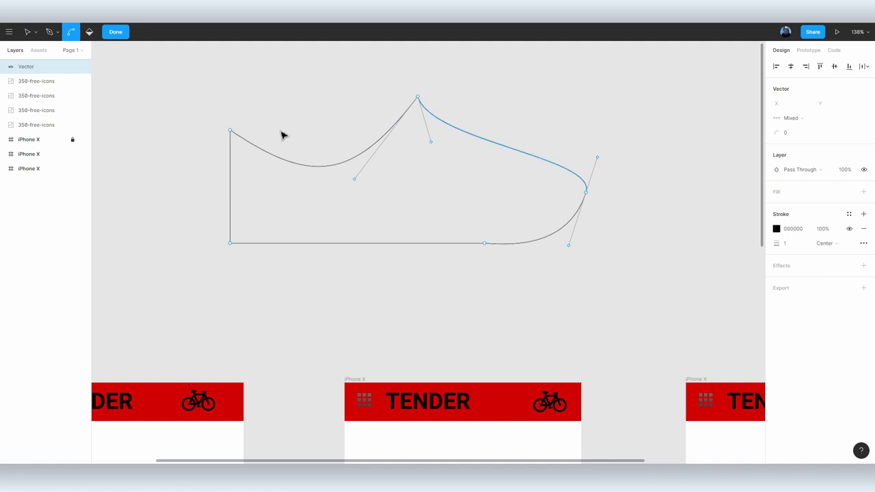
{"action": "key", "text": "v"}
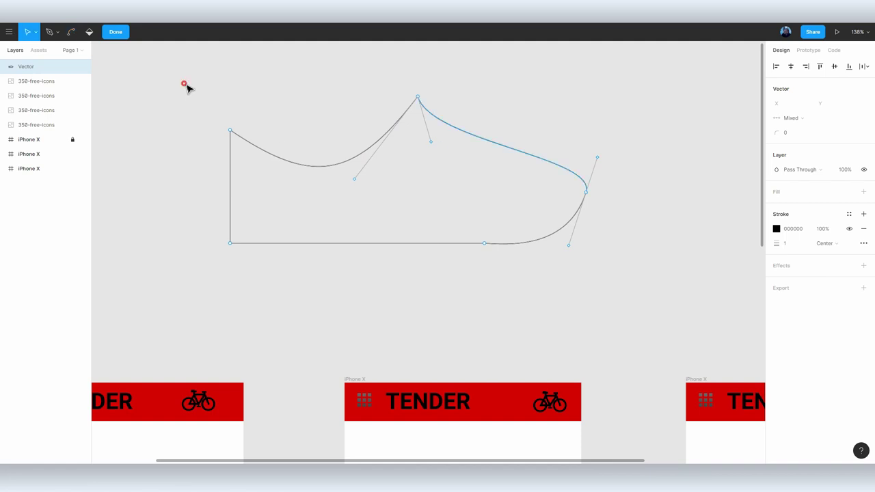
{"action": "left_click_drag", "start_coordinate": [186, 84], "coordinate": [653, 204]}
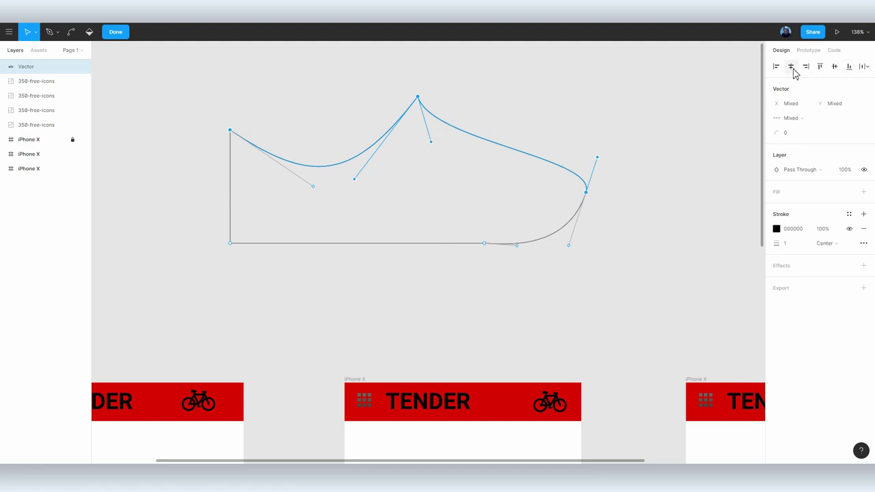
Align the top points and level the peak with the right-end point using Align Top and Align Bottom
{"action": "left_click", "coordinate": [819, 66]}
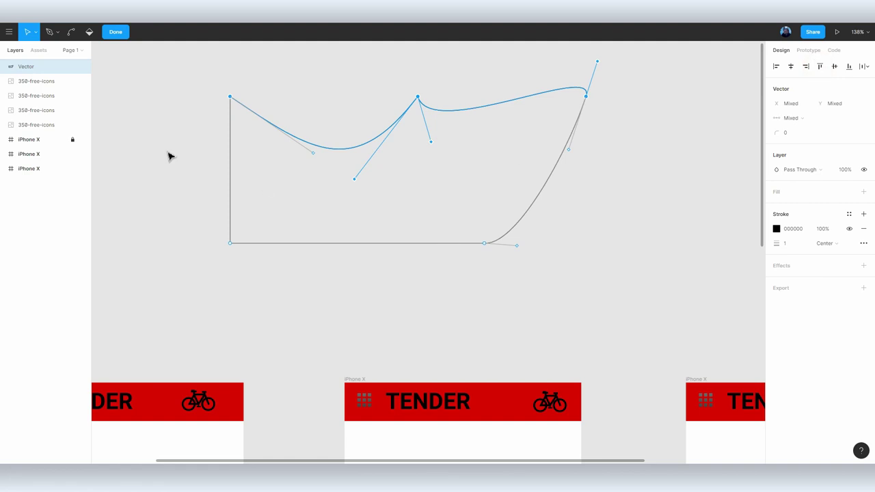
{"action": "left_click_drag", "start_coordinate": [587, 95], "coordinate": [526, 152]}
{"action": "left_click_drag", "start_coordinate": [384, 82], "coordinate": [573, 194]}
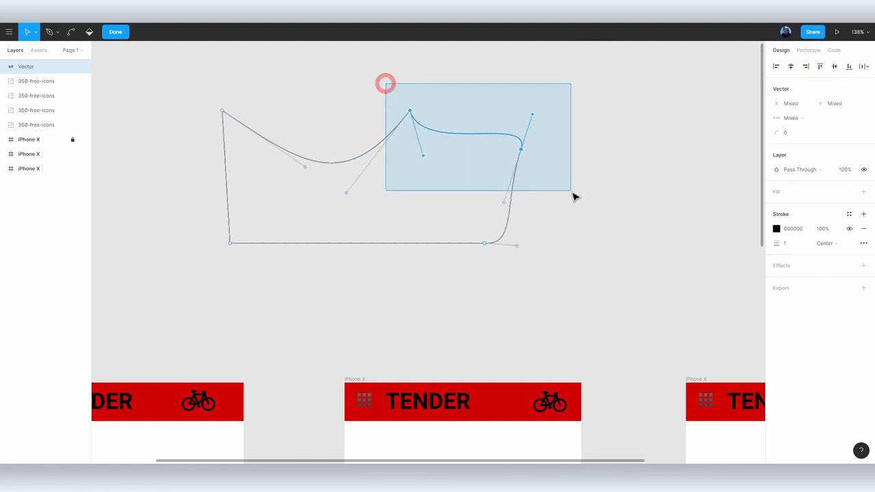
{"action": "left_click", "coordinate": [848, 66]}
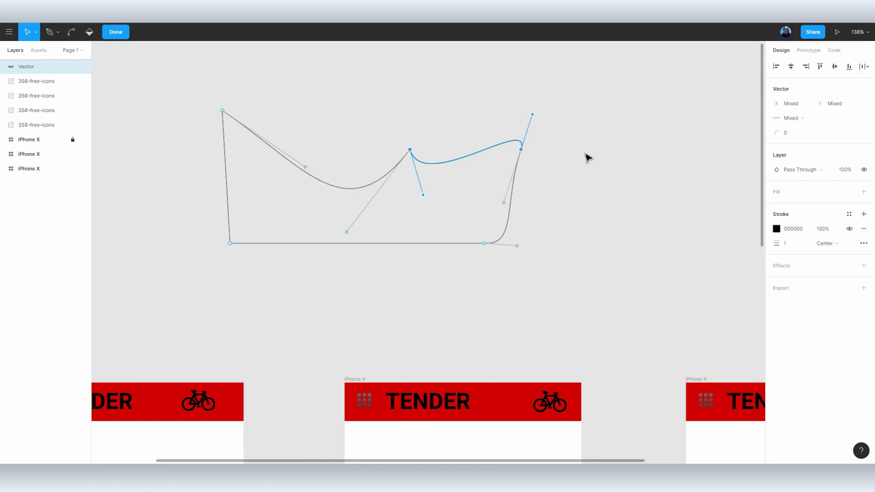
Space the upper-curve points evenly with Distribute Horizontal Spacing
{"action": "left_click_drag", "start_coordinate": [160, 81], "coordinate": [555, 183]}
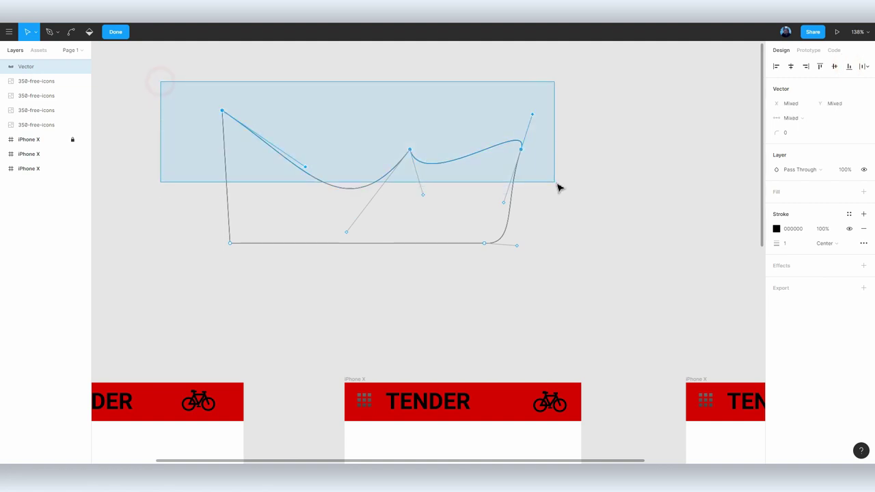
{"action": "left_click", "coordinate": [867, 66]}
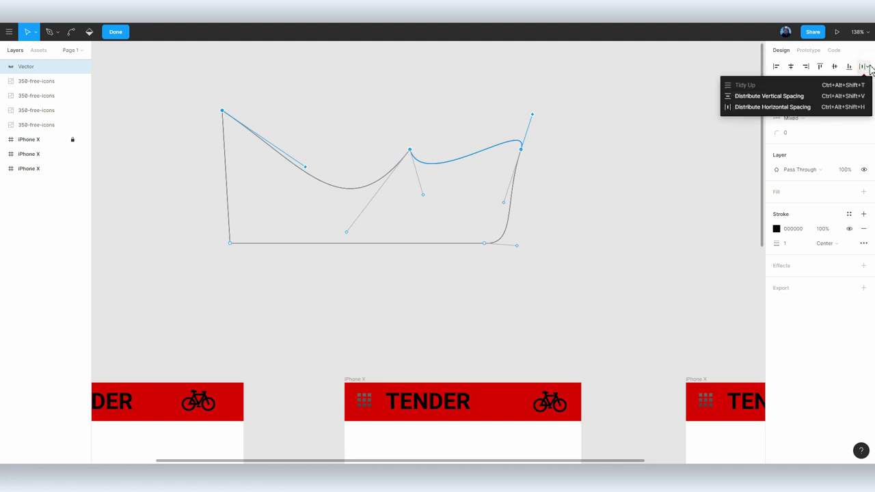
{"action": "left_click", "coordinate": [768, 107]}
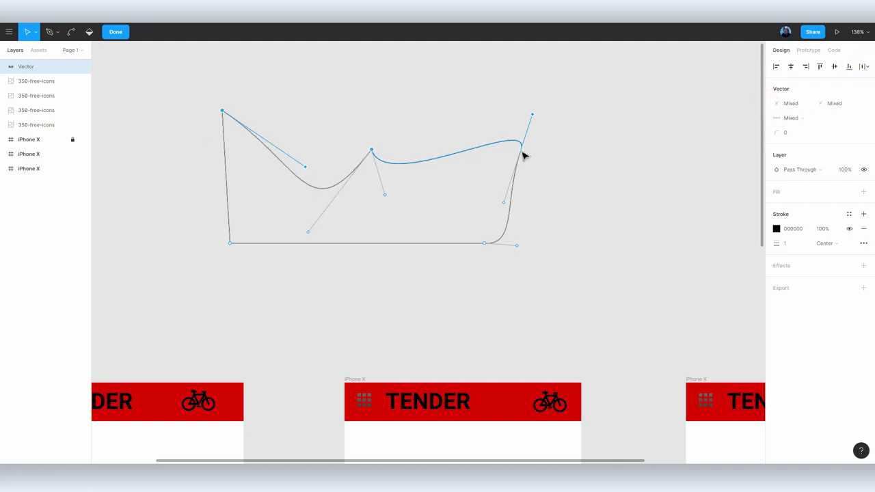
{"action": "left_click", "coordinate": [198, 129]}
{"action": "left_click_drag", "start_coordinate": [177, 68], "coordinate": [564, 274]}
Delete the old vector and draw a grey 385×231 rectangle above the mockups
{"action": "key", "text": "Delete"}
{"action": "left_click", "coordinate": [315, 154]}
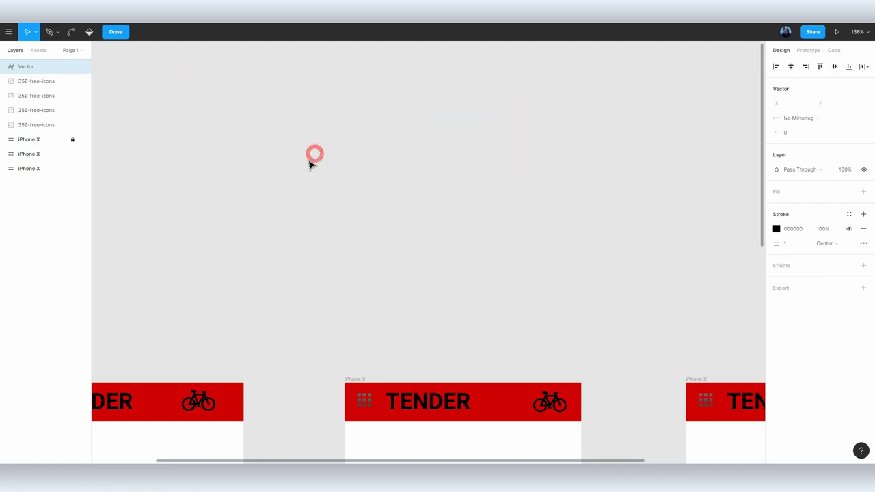
{"action": "left_click", "coordinate": [289, 194]}
{"action": "left_click", "coordinate": [71, 31]}
{"action": "left_click_drag", "start_coordinate": [285, 131], "coordinate": [528, 277]}
{"action": "left_click", "coordinate": [585, 225]}
{"action": "left_click", "coordinate": [427, 146]}
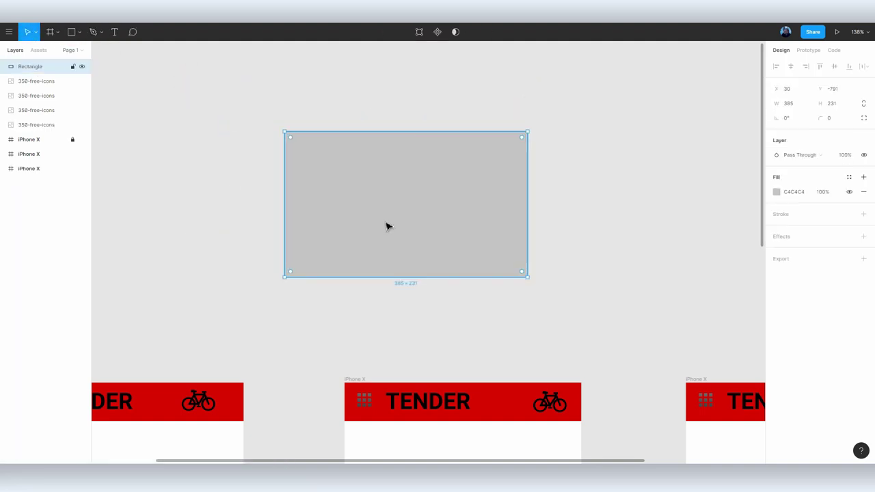
Put the rectangle into point editing and add a new point midway along its top edge
{"action": "left_click", "coordinate": [418, 32]}
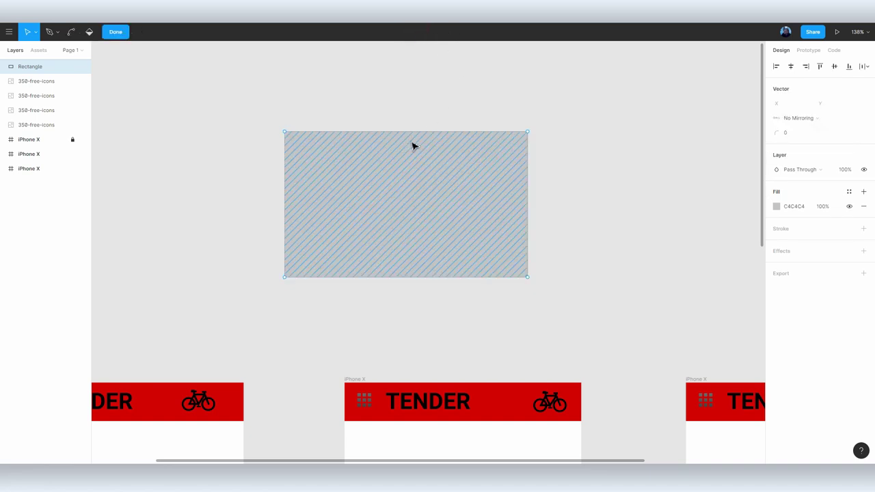
{"action": "left_click_drag", "start_coordinate": [526, 131], "coordinate": [550, 130]}
{"action": "key", "text": "ctrl+z"}
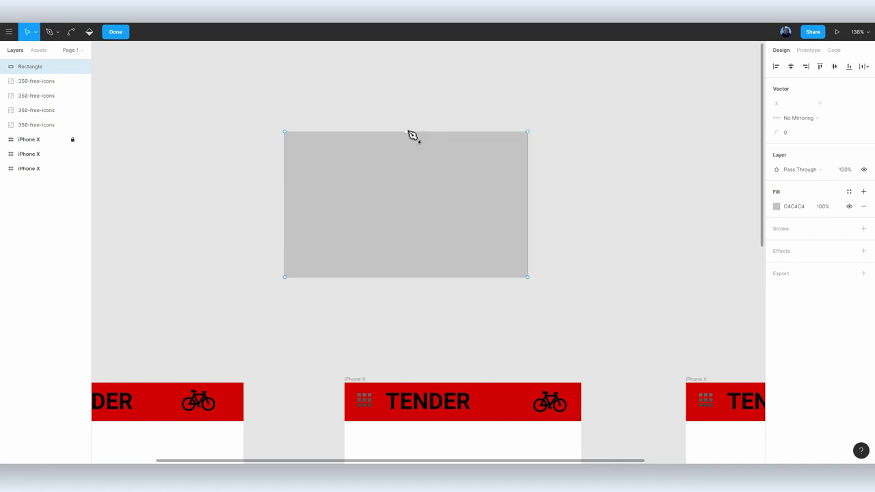
{"action": "left_click", "coordinate": [406, 131]}
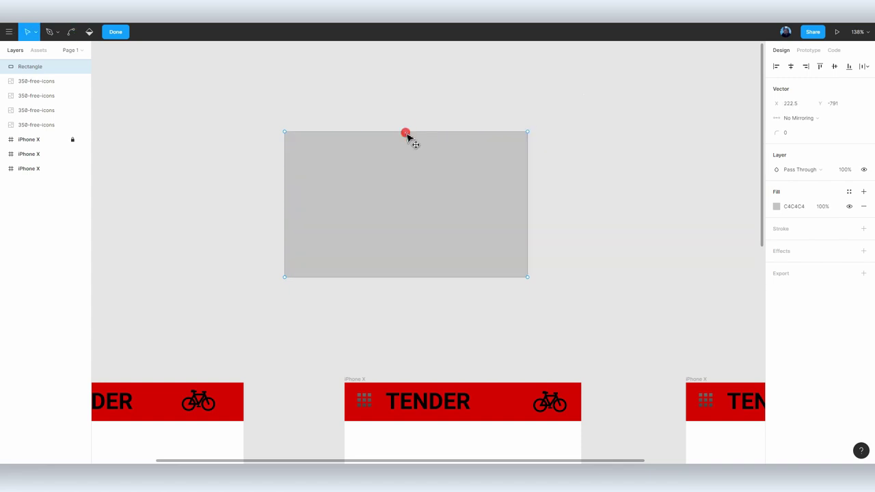
Space the four top-edge points evenly and align them at one height
{"action": "mouse_move", "coordinate": [465, 132]}
{"action": "left_mouse_down"}
{"action": "mouse_move", "coordinate": [410, 156]}
{"action": "mouse_move", "coordinate": [431, 143]}
{"action": "left_mouse_up"}
{"action": "left_click_drag", "start_coordinate": [260, 96], "coordinate": [597, 181]}
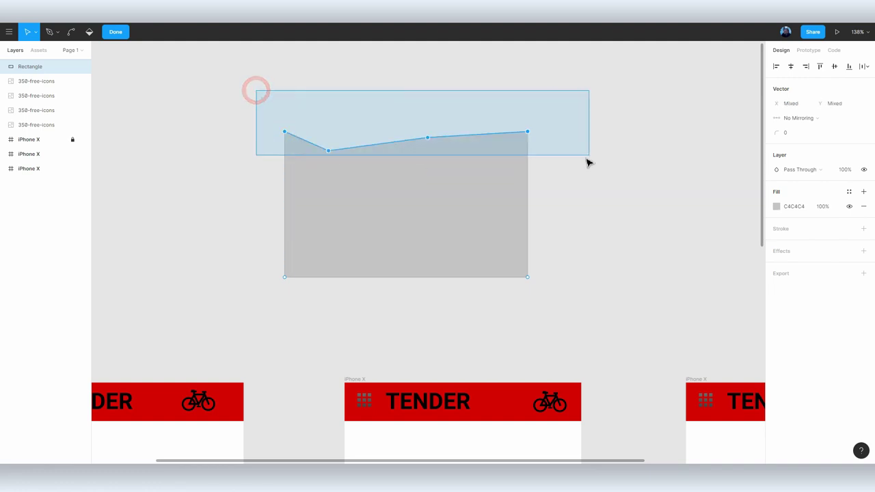
{"action": "left_click", "coordinate": [865, 67]}
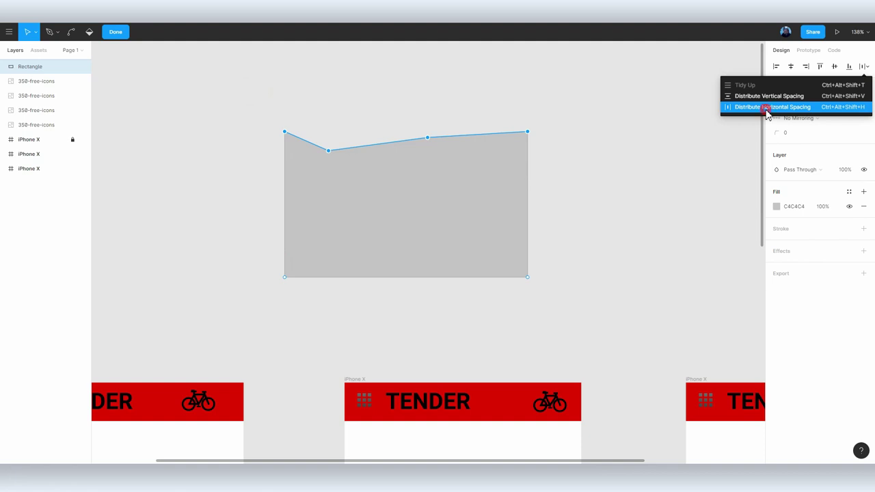
{"action": "left_click", "coordinate": [766, 107]}
{"action": "left_click", "coordinate": [819, 66]}
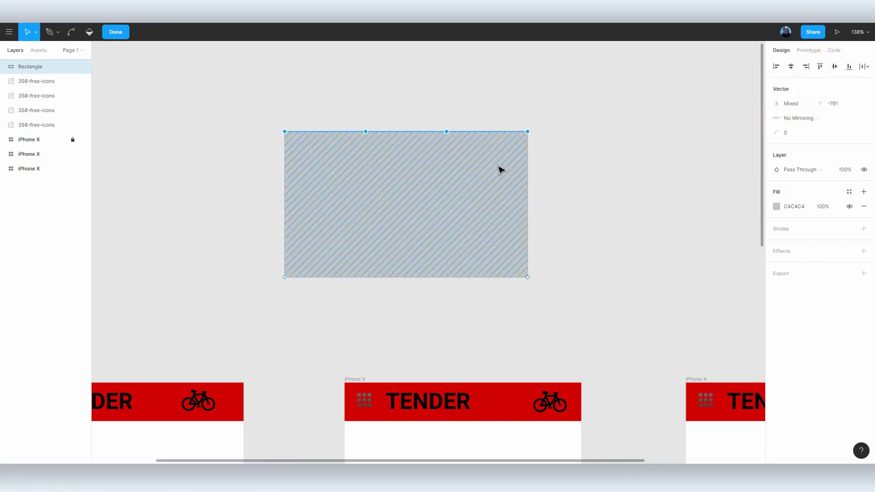
Pull three top-edge points down into notches, undoing an accidental shape shift
{"action": "left_click_drag", "start_coordinate": [326, 134], "coordinate": [326, 164]}
{"action": "left_click_drag", "start_coordinate": [406, 132], "coordinate": [407, 164]}
{"action": "left_click_drag", "start_coordinate": [486, 132], "coordinate": [488, 163]}
{"action": "left_click_drag", "start_coordinate": [325, 200], "coordinate": [343, 192]}
{"action": "key", "text": "ctrl+z"}
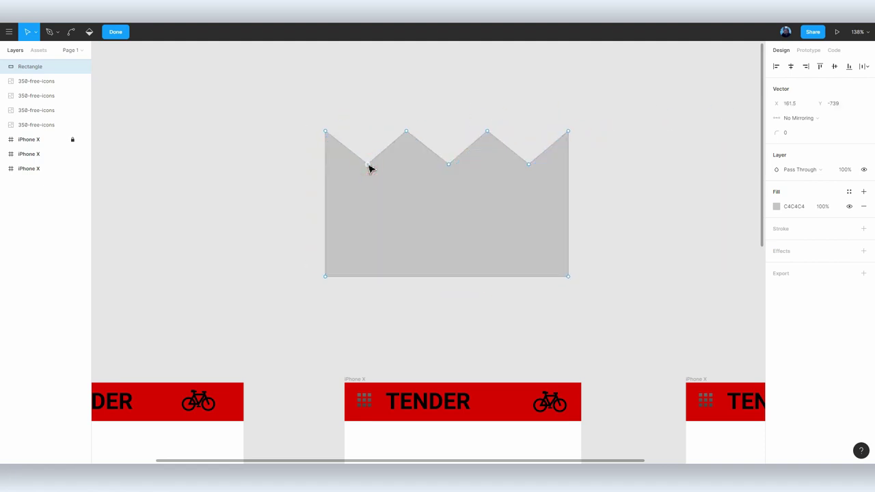
{"action": "left_click", "coordinate": [527, 164]}
Distribute all seven top-edge points evenly and level the four crown peaks
{"action": "left_click_drag", "start_coordinate": [592, 156], "coordinate": [259, 181]}
{"action": "left_click_drag", "start_coordinate": [253, 111], "coordinate": [635, 188]}
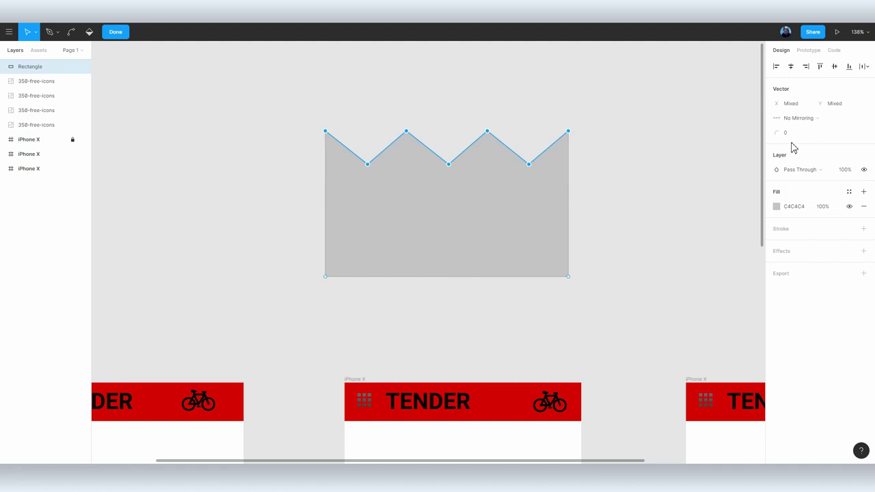
{"action": "left_click", "coordinate": [866, 67]}
{"action": "left_click", "coordinate": [770, 107]}
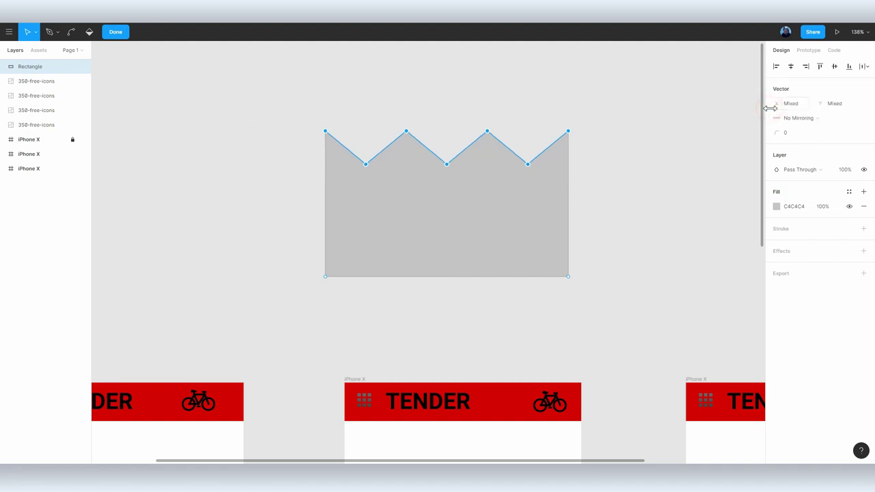
{"action": "left_click", "coordinate": [519, 95]}
{"action": "left_click_drag", "start_coordinate": [246, 78], "coordinate": [648, 151]}
{"action": "left_click", "coordinate": [818, 67]}
Delete the middle peaks and notches, leaving the top edge's centre pulled down into a V
{"action": "left_click_drag", "start_coordinate": [275, 207], "coordinate": [653, 155]}
{"action": "left_click", "coordinate": [749, 176]}
{"action": "left_click_drag", "start_coordinate": [393, 112], "coordinate": [496, 194]}
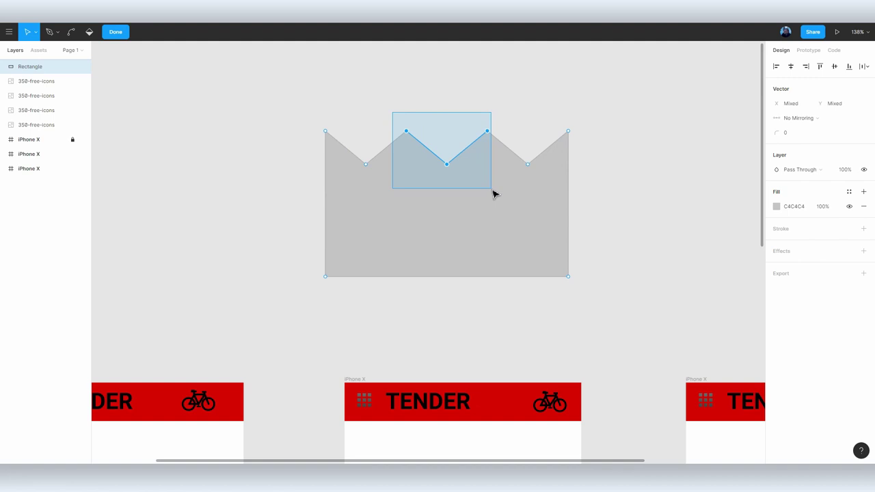
{"action": "key", "text": "Delete"}
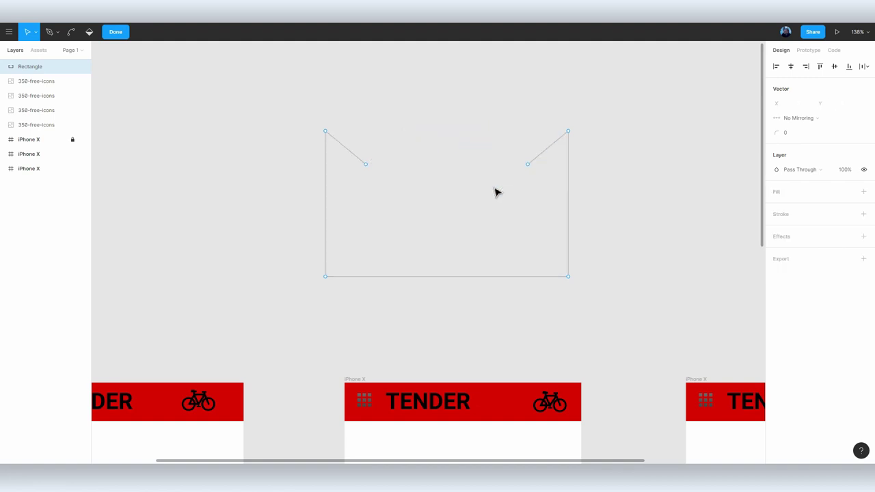
{"action": "key", "text": "ctrl+z"}
{"action": "scroll", "coordinate": [498, 195], "scroll_direction": "up", "scroll_amount": 1}
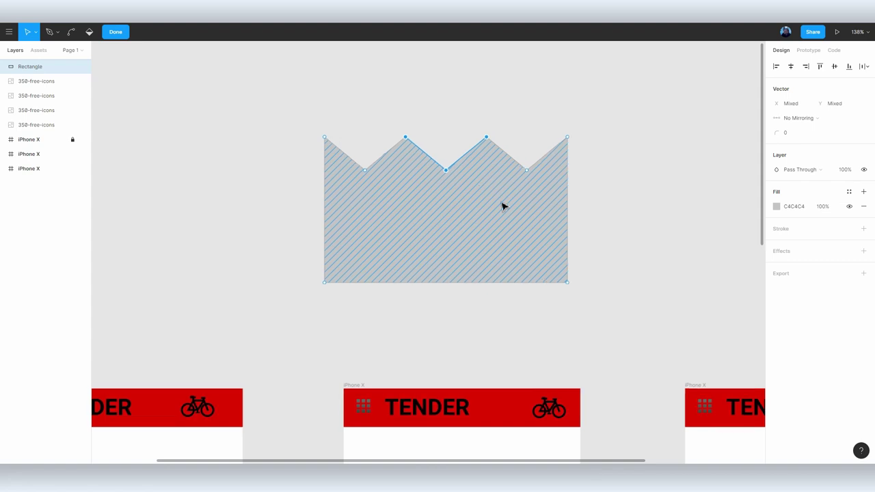
{"action": "left_click_drag", "start_coordinate": [368, 108], "coordinate": [505, 203]}
{"action": "key", "text": "Delete"}
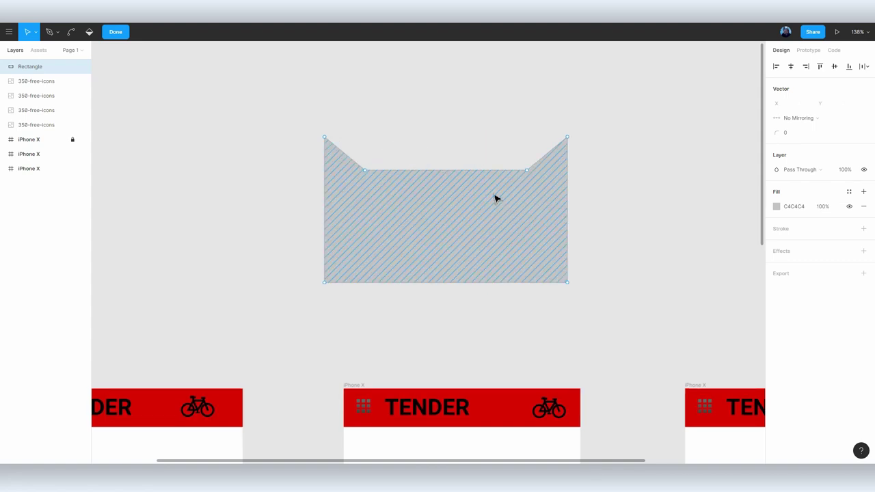
{"action": "left_click_drag", "start_coordinate": [448, 170], "coordinate": [446, 200]}
{"action": "left_click_drag", "start_coordinate": [360, 150], "coordinate": [535, 182]}
{"action": "key", "text": "Delete"}
Join the top corners with a pen line and fill the enclosed area with the Paint Bucket
{"action": "left_click", "coordinate": [47, 32]}
{"action": "left_click", "coordinate": [325, 137]}
{"action": "left_click", "coordinate": [567, 137]}
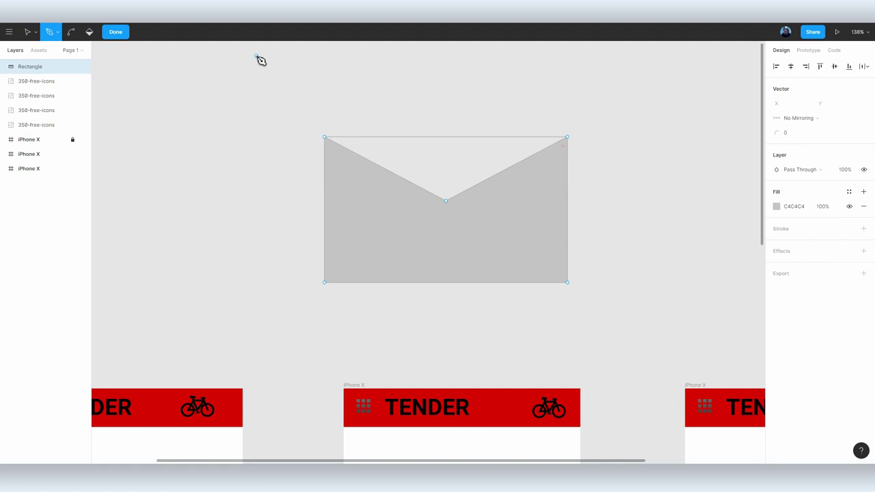
{"action": "left_click", "coordinate": [89, 31]}
{"action": "left_click", "coordinate": [444, 171]}
Colour the fill light blue and add a black stroke of weight 11
{"action": "left_click", "coordinate": [776, 206]}
{"action": "mouse_move", "coordinate": [723, 344]}
{"action": "left_mouse_down"}
{"action": "mouse_move", "coordinate": [745, 275]}
{"action": "mouse_move", "coordinate": [681, 232]}
{"action": "left_mouse_up"}
{"action": "left_click", "coordinate": [780, 229]}
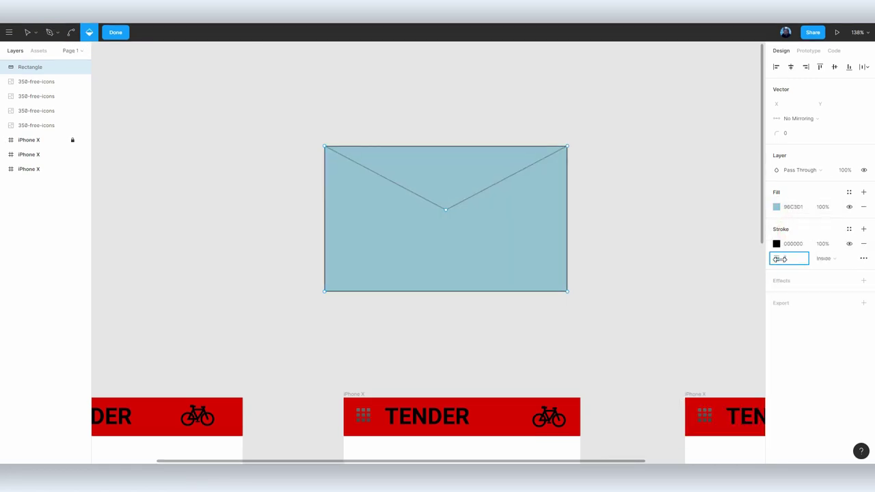
{"action": "left_click_drag", "start_coordinate": [780, 258], "coordinate": [789, 257]}
{"action": "left_click", "coordinate": [540, 110]}
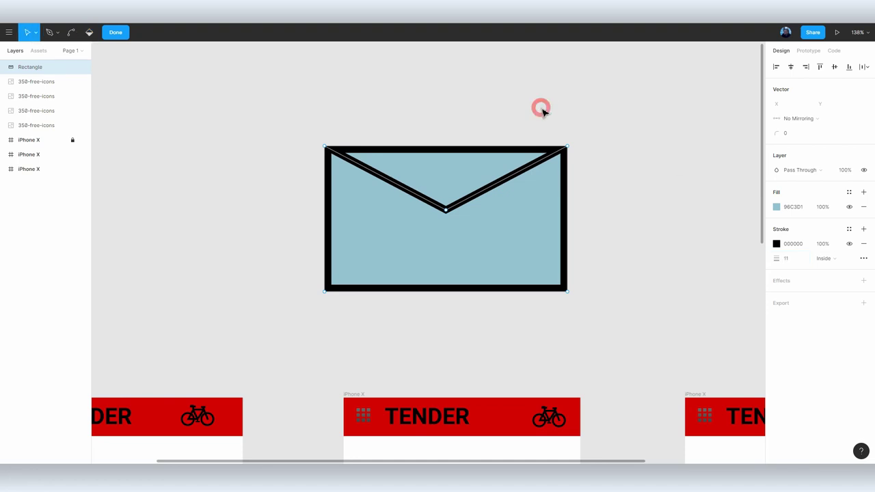
{"action": "left_click", "coordinate": [541, 111]}
{"action": "left_click", "coordinate": [444, 209]}
Raise the V point into a roof peak and try Center, Outside and Inside stroke positions
{"action": "double_click", "coordinate": [445, 205]}
{"action": "left_click_drag", "start_coordinate": [445, 205], "coordinate": [445, 54]}
{"action": "mouse_move", "coordinate": [529, 78]}
{"action": "left_mouse_down"}
{"action": "mouse_move", "coordinate": [489, 133]}
{"action": "mouse_move", "coordinate": [502, 134]}
{"action": "left_mouse_up"}
{"action": "mouse_move", "coordinate": [291, 110]}
{"action": "left_mouse_down"}
{"action": "mouse_move", "coordinate": [381, 109]}
{"action": "mouse_move", "coordinate": [492, 287]}
{"action": "left_mouse_up"}
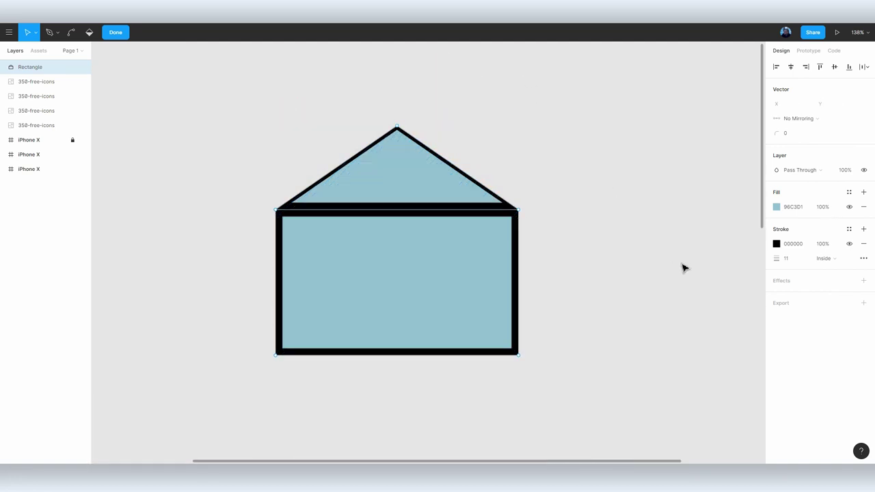
{"action": "left_click", "coordinate": [819, 260]}
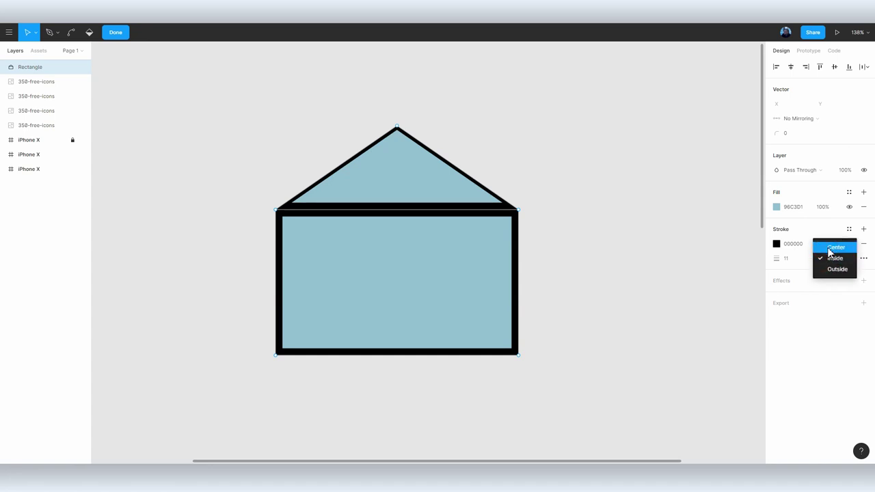
{"action": "left_click", "coordinate": [829, 247]}
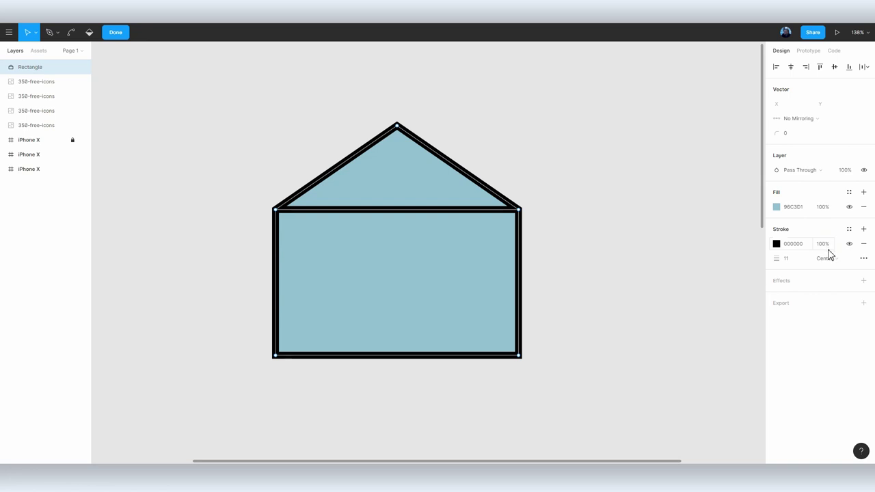
{"action": "left_click", "coordinate": [828, 254]}
{"action": "left_click", "coordinate": [833, 282]}
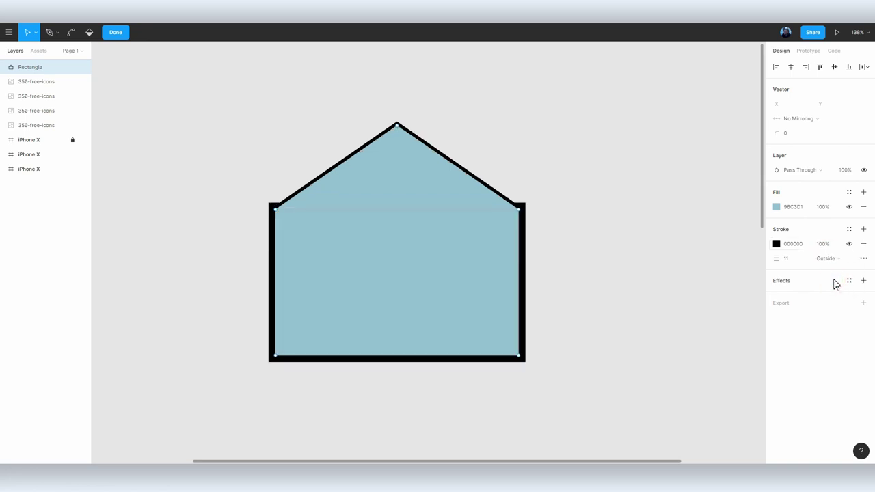
{"action": "left_click", "coordinate": [828, 259]}
{"action": "left_click", "coordinate": [833, 249]}
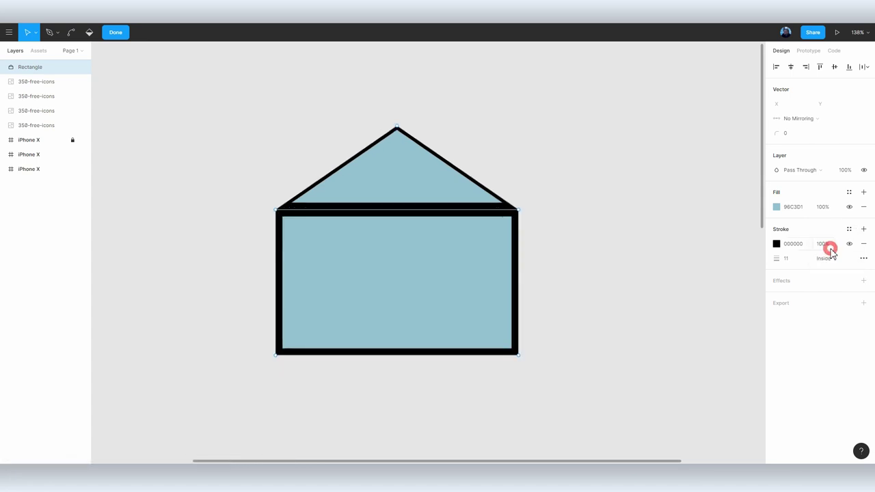
Re-pull the centre point up into the roof apex and set the stroke position to Center
{"action": "left_click_drag", "start_coordinate": [397, 127], "coordinate": [402, 302]}
{"action": "left_click", "coordinate": [580, 277]}
{"action": "double_click", "coordinate": [400, 259]}
{"action": "mouse_move", "coordinate": [405, 267]}
{"action": "left_mouse_down"}
{"action": "mouse_move", "coordinate": [410, 140]}
{"action": "mouse_move", "coordinate": [401, 89]}
{"action": "left_mouse_up"}
{"action": "left_click", "coordinate": [824, 258]}
{"action": "left_click", "coordinate": [826, 246]}
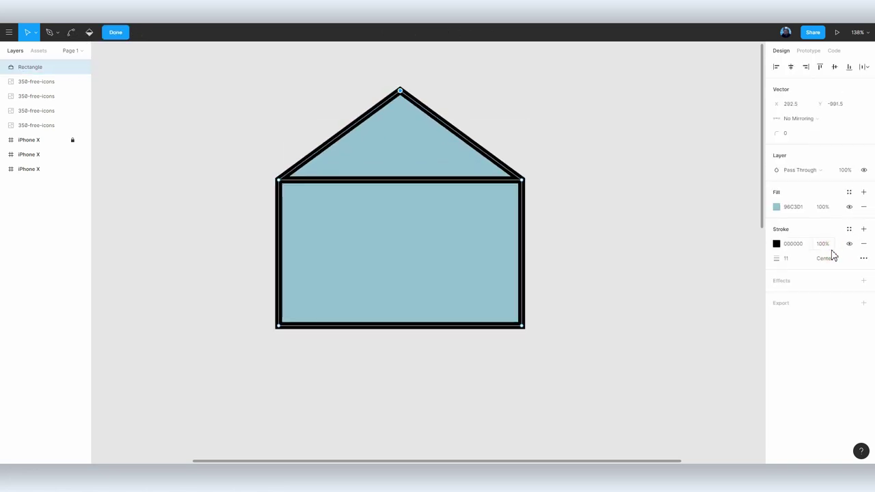
{"action": "left_click", "coordinate": [574, 231]}
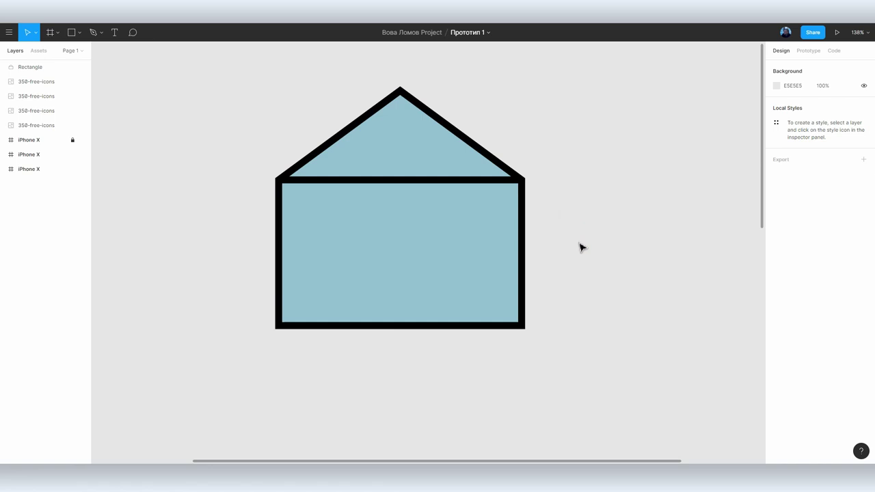
Draw a small square inside the house and select it together with the house
{"action": "left_click_drag", "start_coordinate": [594, 211], "coordinate": [578, 232]}
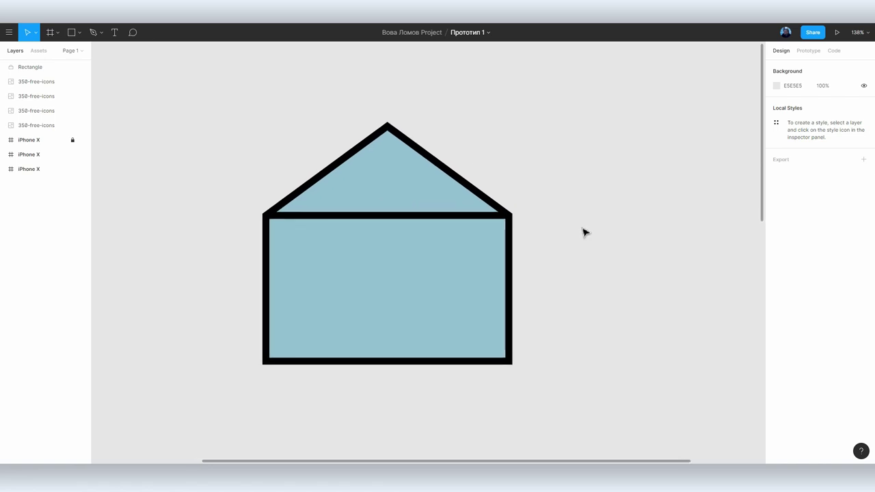
{"action": "left_click", "coordinate": [71, 33]}
{"action": "mouse_move", "coordinate": [333, 250]}
{"action": "left_mouse_down"}
{"action": "mouse_move", "coordinate": [416, 297]}
{"action": "mouse_move", "coordinate": [391, 291]}
{"action": "left_mouse_up"}
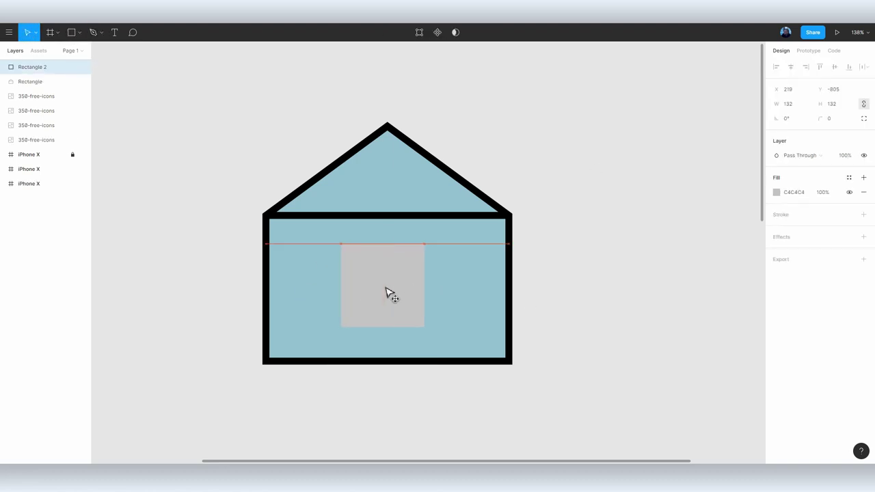
{"action": "left_click_drag", "start_coordinate": [210, 66], "coordinate": [605, 383]}
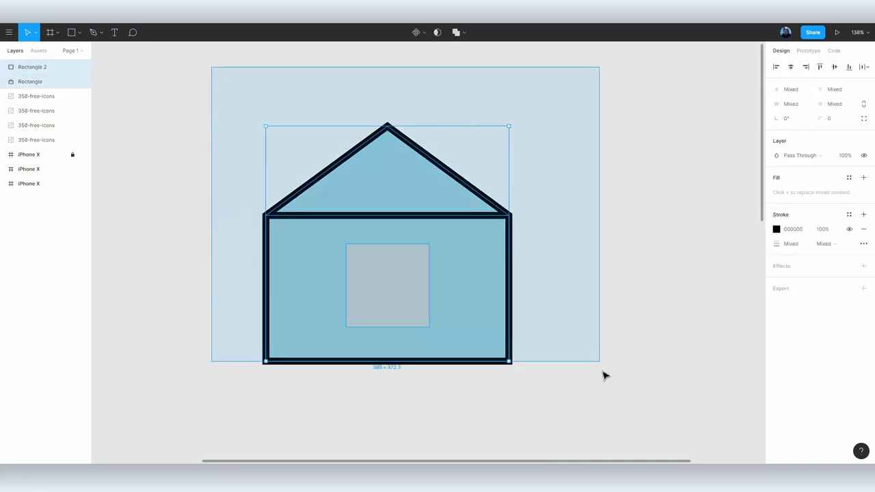
Try Subtract and Intersect, then apply Exclude Selection to leave a square window hole
{"action": "left_click", "coordinate": [462, 34]}
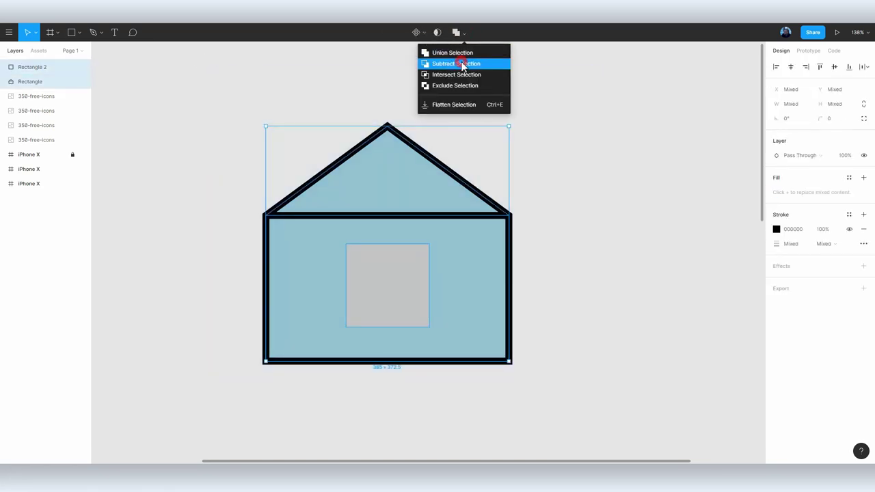
{"action": "left_click", "coordinate": [463, 64]}
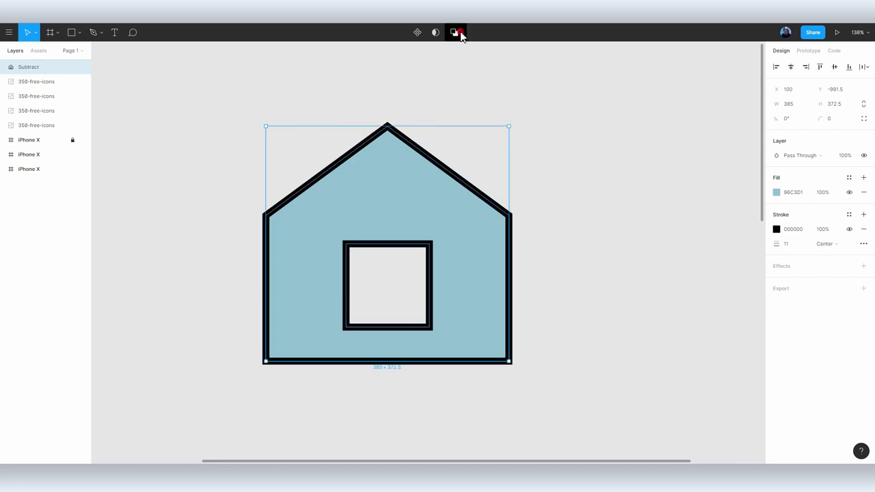
{"action": "left_click", "coordinate": [459, 35]}
{"action": "left_click", "coordinate": [455, 79]}
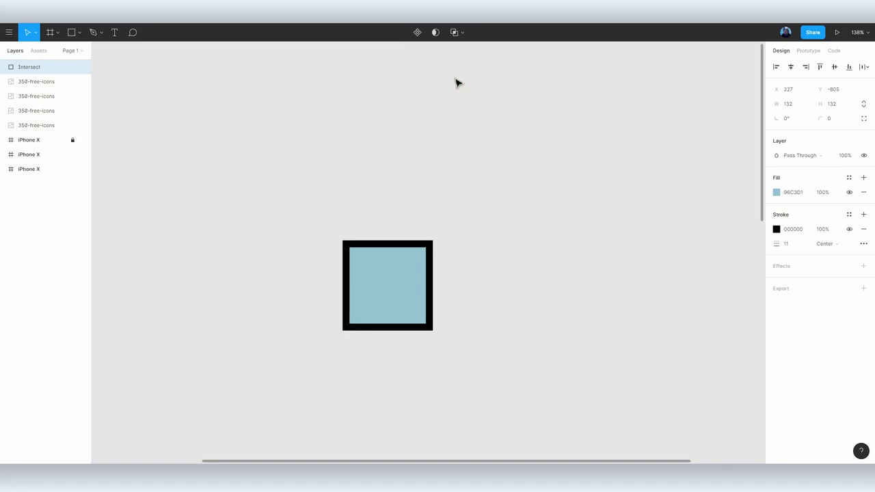
{"action": "left_click", "coordinate": [463, 33]}
{"action": "left_click", "coordinate": [460, 89]}
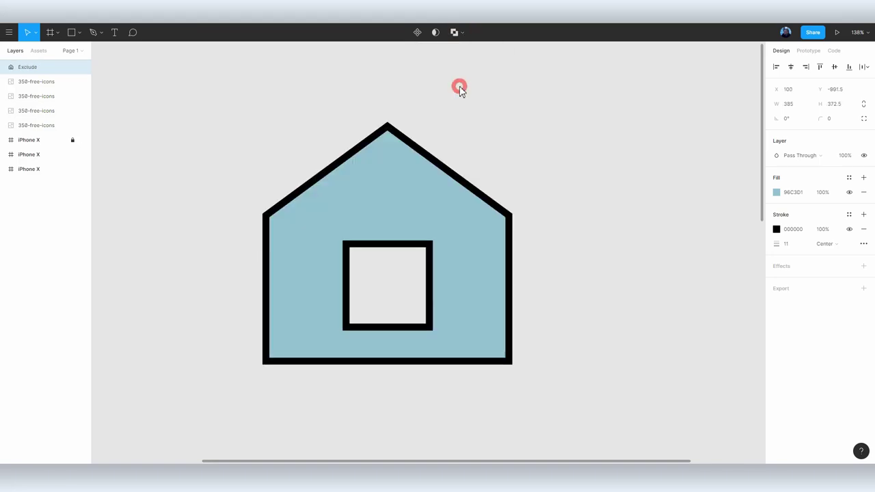
Nudge the house shape slightly right and bring the pixelated pacman icon into view
{"action": "mouse_move", "coordinate": [380, 217]}
{"action": "left_mouse_down"}
{"action": "mouse_move", "coordinate": [404, 226]}
{"action": "mouse_move", "coordinate": [412, 334]}
{"action": "mouse_move", "coordinate": [445, 305]}
{"action": "mouse_move", "coordinate": [364, 214]}
{"action": "left_mouse_up"}
{"action": "scroll", "coordinate": [404, 228], "scroll_direction": "down", "scroll_amount": 3}
{"action": "scroll", "coordinate": [404, 227], "scroll_direction": "down", "scroll_amount": 3}
{"action": "left_click", "coordinate": [363, 317]}
{"action": "left_click_drag", "start_coordinate": [326, 328], "coordinate": [401, 129]}
{"action": "scroll", "coordinate": [346, 351], "scroll_direction": "up", "scroll_amount": 3}
{"action": "scroll", "coordinate": [345, 354], "scroll_direction": "up", "scroll_amount": 3}
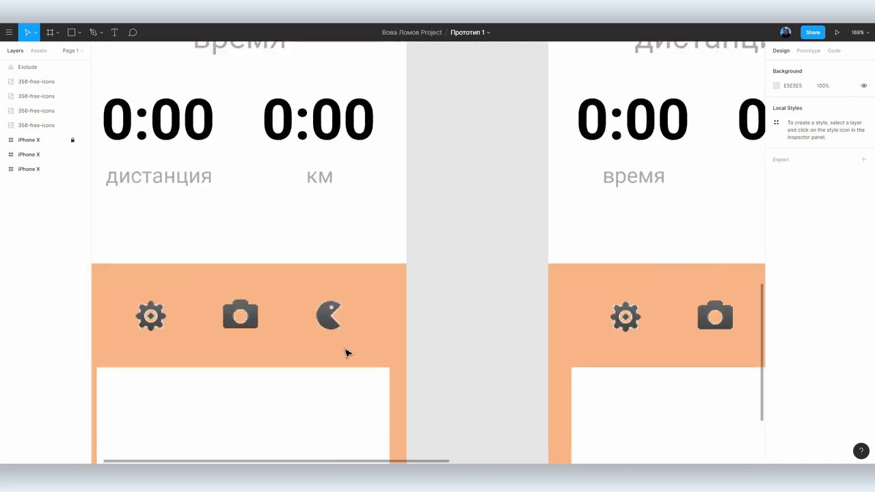
{"action": "scroll", "coordinate": [345, 352], "scroll_direction": "up", "scroll_amount": 5}
{"action": "left_click_drag", "start_coordinate": [395, 269], "coordinate": [445, 296]}
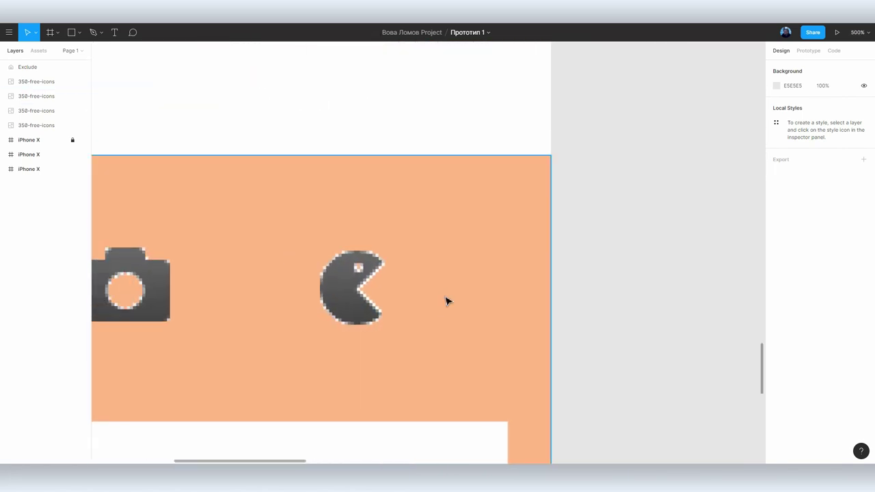
Draw a circle over the pacman icon and subtract a pen triangle to cut the wedge mouth
{"action": "left_click", "coordinate": [80, 33]}
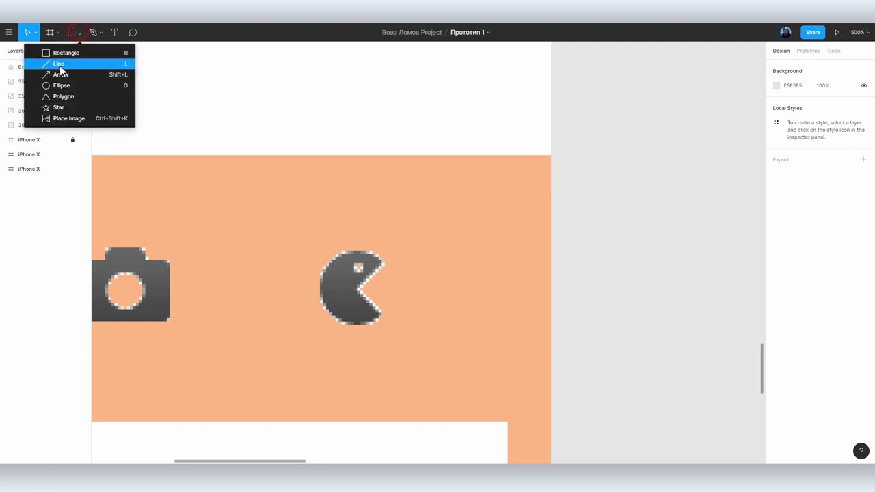
{"action": "left_click", "coordinate": [55, 88]}
{"action": "left_click_drag", "start_coordinate": [309, 249], "coordinate": [387, 313]}
{"action": "key", "text": "p"}
{"action": "left_click", "coordinate": [403, 246]}
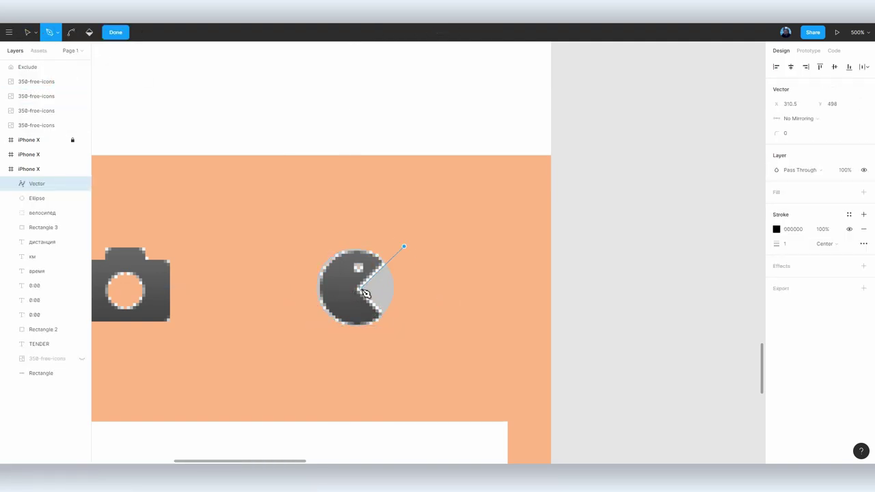
{"action": "left_click", "coordinate": [404, 246]}
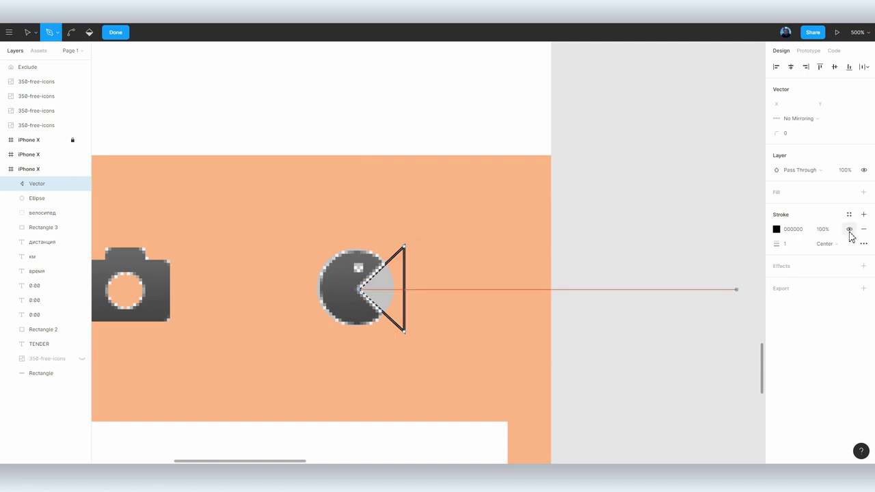
{"action": "left_click", "coordinate": [44, 199], "text": "shift"}
{"action": "left_click", "coordinate": [466, 38]}
{"action": "left_click", "coordinate": [460, 63]}
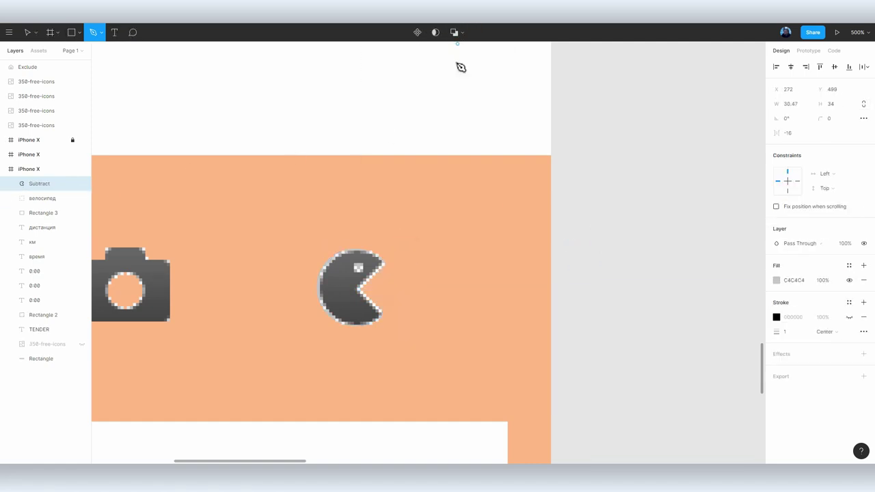
Fill the Pac-Man dark grey (515151) and subtract a small ellipse for its eye hole
{"action": "key", "text": "v"}
{"action": "mouse_move", "coordinate": [349, 291]}
{"action": "left_mouse_down"}
{"action": "mouse_move", "coordinate": [498, 236]}
{"action": "mouse_move", "coordinate": [438, 226]}
{"action": "mouse_move", "coordinate": [455, 212]}
{"action": "left_mouse_up"}
{"action": "left_click", "coordinate": [776, 280]}
{"action": "left_click", "coordinate": [668, 363]}
{"action": "left_click", "coordinate": [369, 287]}
{"action": "key", "text": "o"}
{"action": "left_click", "coordinate": [461, 220], "text": "shift"}
{"action": "left_click", "coordinate": [456, 32]}
{"action": "left_click", "coordinate": [458, 67]}
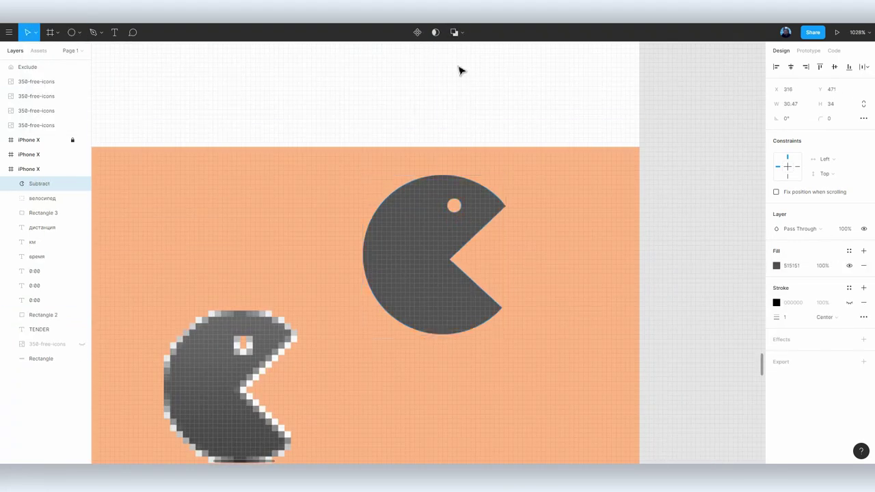
{"action": "left_click_drag", "start_coordinate": [396, 263], "coordinate": [386, 305]}
Place the vector Pac-Man over the pixel icon and draw a star reshaped into gear-like points
{"action": "left_click_drag", "start_coordinate": [484, 198], "coordinate": [307, 273]}
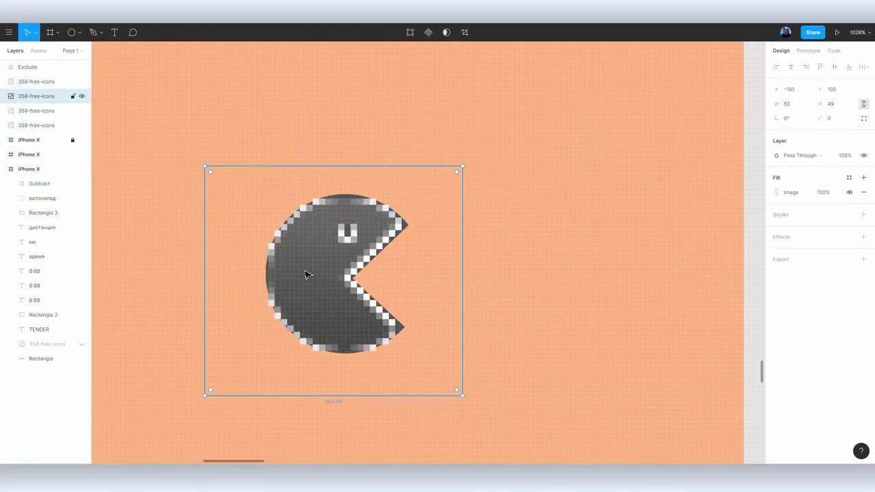
{"action": "scroll", "coordinate": [410, 287], "scroll_direction": "down", "scroll_amount": 5, "text": "ctrl"}
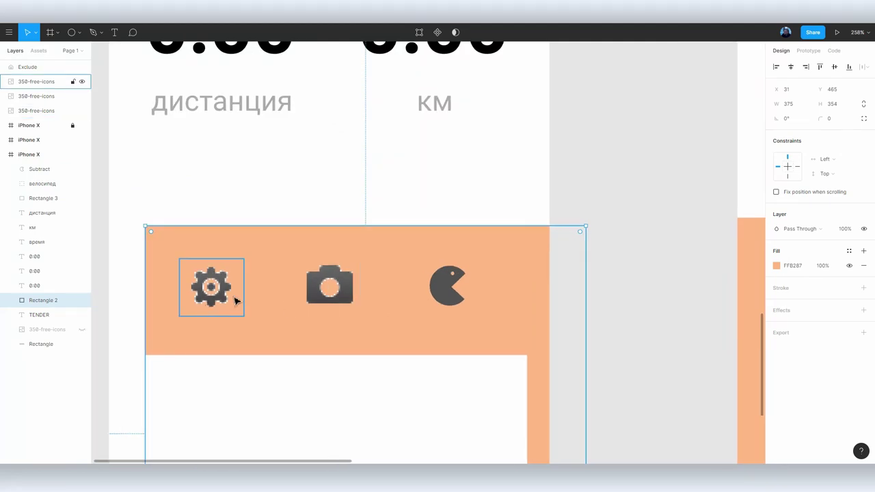
{"action": "left_click", "coordinate": [234, 301]}
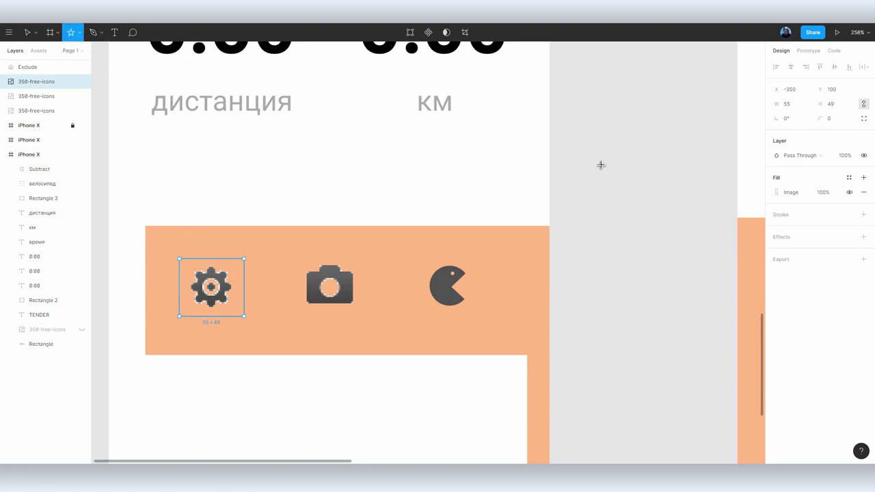
{"action": "left_click_drag", "start_coordinate": [587, 153], "coordinate": [662, 226]}
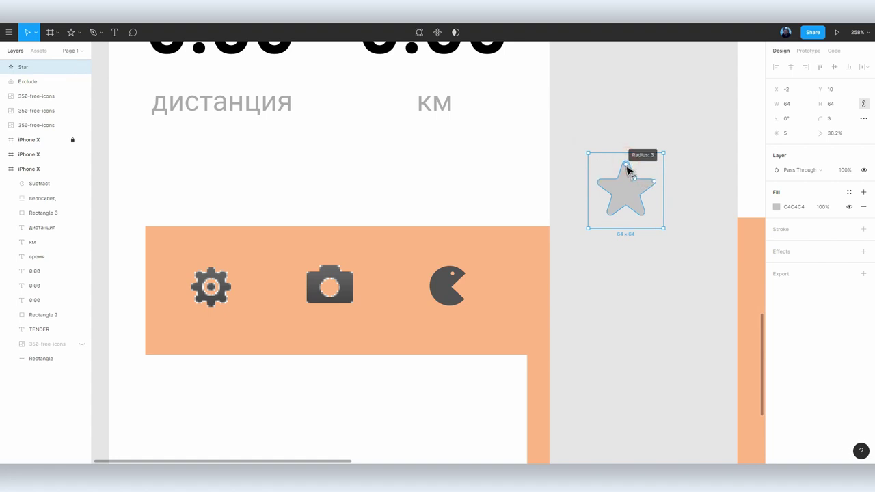
{"action": "mouse_move", "coordinate": [636, 181]}
{"action": "left_mouse_down"}
{"action": "mouse_move", "coordinate": [663, 175]}
{"action": "mouse_move", "coordinate": [656, 164]}
{"action": "mouse_move", "coordinate": [632, 174]}
{"action": "mouse_move", "coordinate": [633, 197]}
{"action": "left_mouse_up"}
Subtract a centre circle from the star to form a dark grey gear where the pixel gear was
{"action": "key", "text": "o"}
{"action": "left_click", "coordinate": [609, 199], "text": "shift"}
{"action": "key", "text": "ctrl+alt+s"}
{"action": "left_click", "coordinate": [642, 153]}
{"action": "left_click", "coordinate": [625, 190]}
{"action": "left_click", "coordinate": [776, 203]}
{"action": "left_click_drag", "start_coordinate": [725, 236], "coordinate": [652, 291]}
{"action": "left_click_drag", "start_coordinate": [625, 190], "coordinate": [211, 286]}
{"action": "scroll", "coordinate": [553, 286], "scroll_direction": "down", "scroll_amount": 5}
{"action": "scroll", "coordinate": [526, 297], "scroll_direction": "up", "scroll_amount": 5}
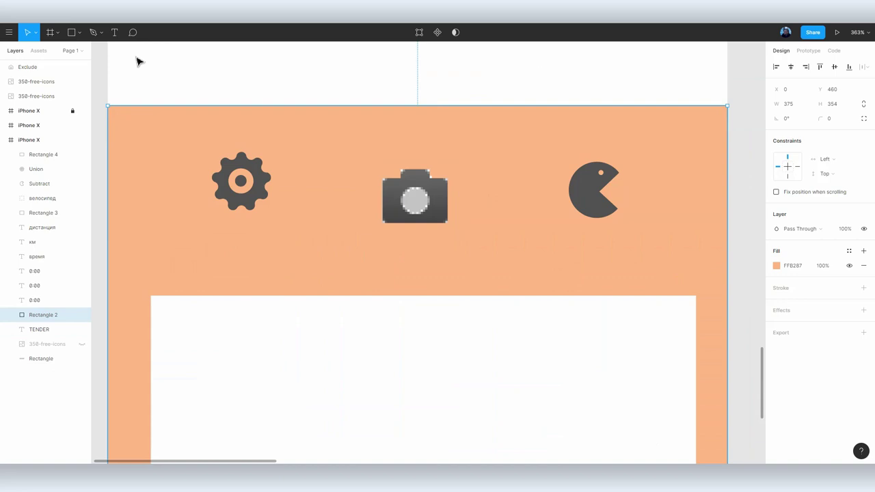
Union a rounded body rectangle with a copy sized for the top bump, and draw a lens circle
{"action": "key", "text": "r"}
{"action": "left_click_drag", "start_coordinate": [382, 177], "coordinate": [446, 222]}
{"action": "scroll", "coordinate": [439, 211], "scroll_direction": "up", "scroll_amount": 5}
{"action": "left_click_drag", "start_coordinate": [46, 156], "coordinate": [41, 83]}
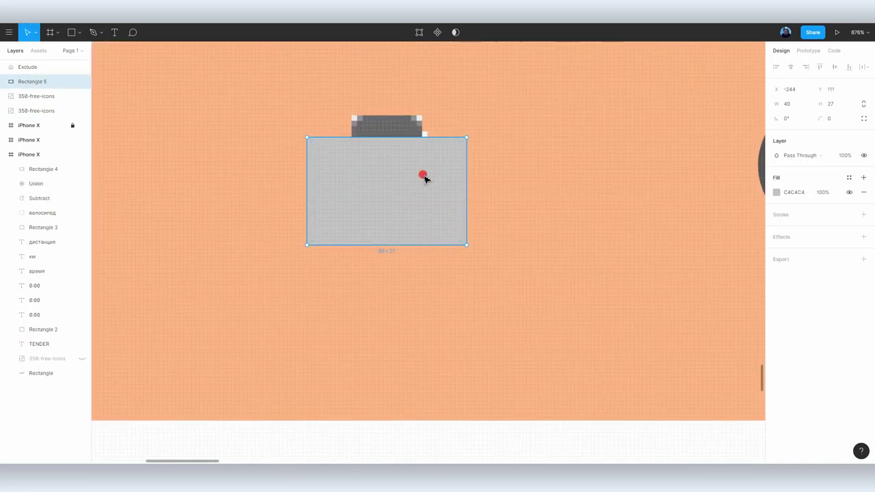
{"action": "mouse_move", "coordinate": [458, 151]}
{"action": "left_mouse_down"}
{"action": "mouse_move", "coordinate": [437, 171]}
{"action": "mouse_move", "coordinate": [458, 158]}
{"action": "left_mouse_up"}
{"action": "key", "text": "ctrl+d"}
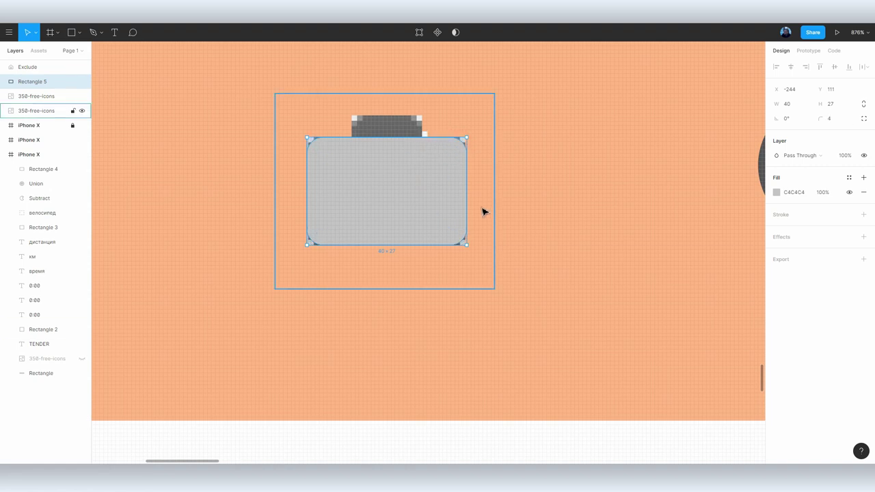
{"action": "left_click_drag", "start_coordinate": [467, 245], "coordinate": [419, 186]}
{"action": "left_click", "coordinate": [395, 171]}
{"action": "key", "text": "ctrl+alt+u"}
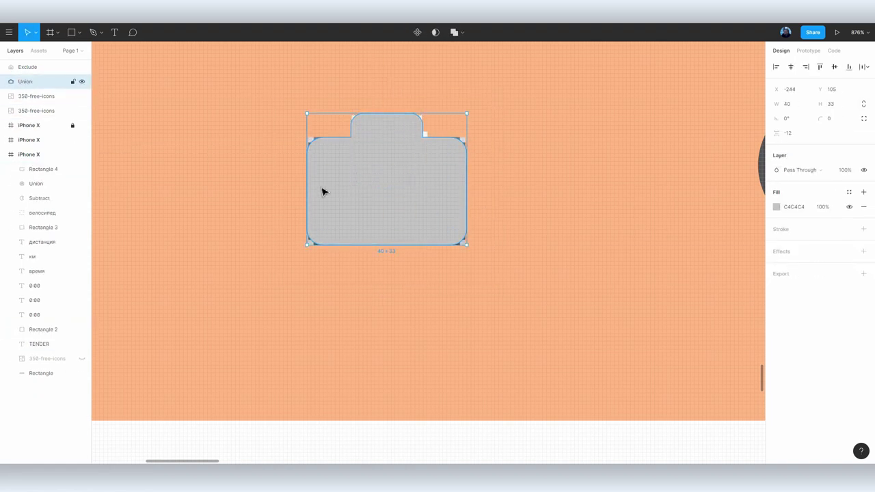
{"action": "left_click_drag", "start_coordinate": [351, 146], "coordinate": [418, 213]}
Subtract the lens circle from the camera shape using Boolean Groups
{"action": "left_click", "coordinate": [458, 32]}
{"action": "left_click", "coordinate": [43, 68]}
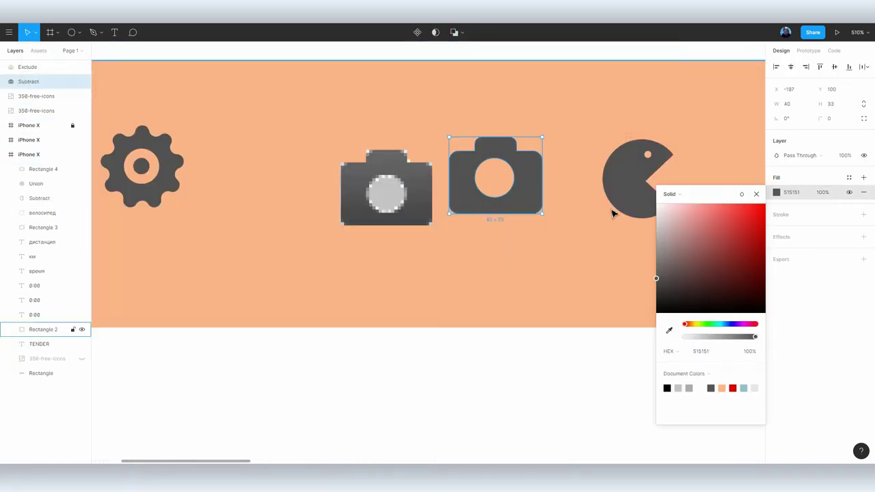